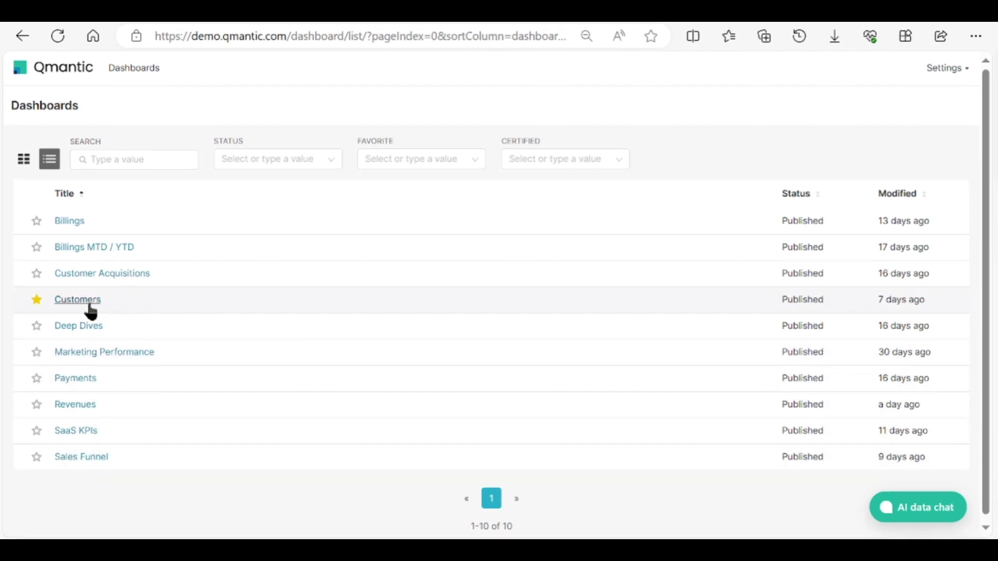
Open the Customers dashboard and view its revenue per customer, revenue retention, customer retention, ASP per customer and ASP change charts.
left_click(87, 308)
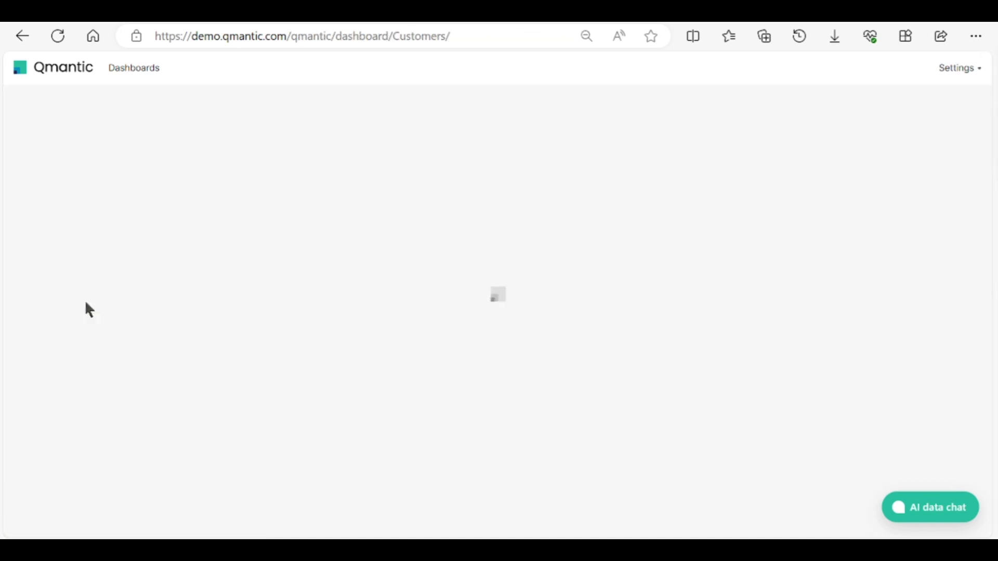
left_click(269, 170)
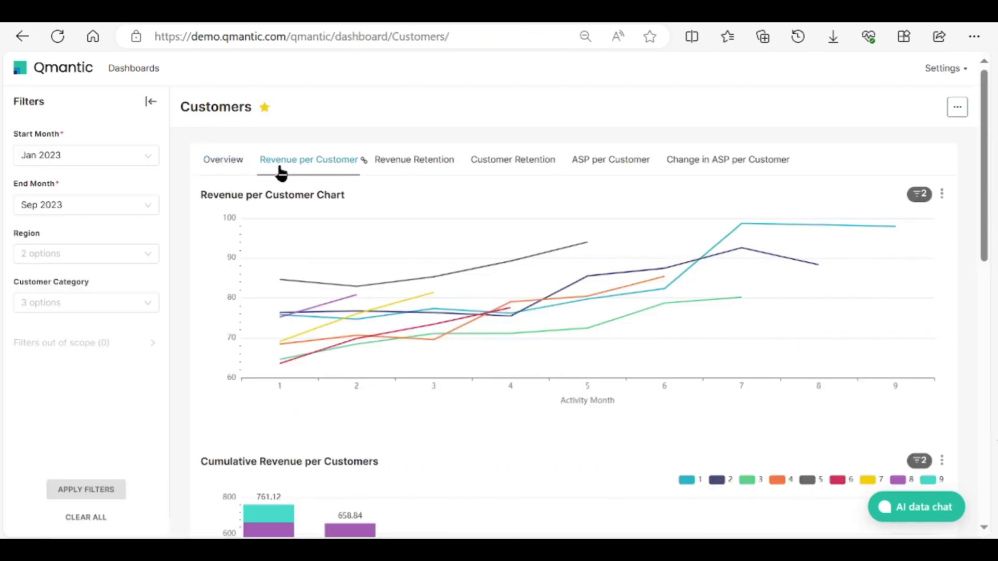
left_click(412, 172)
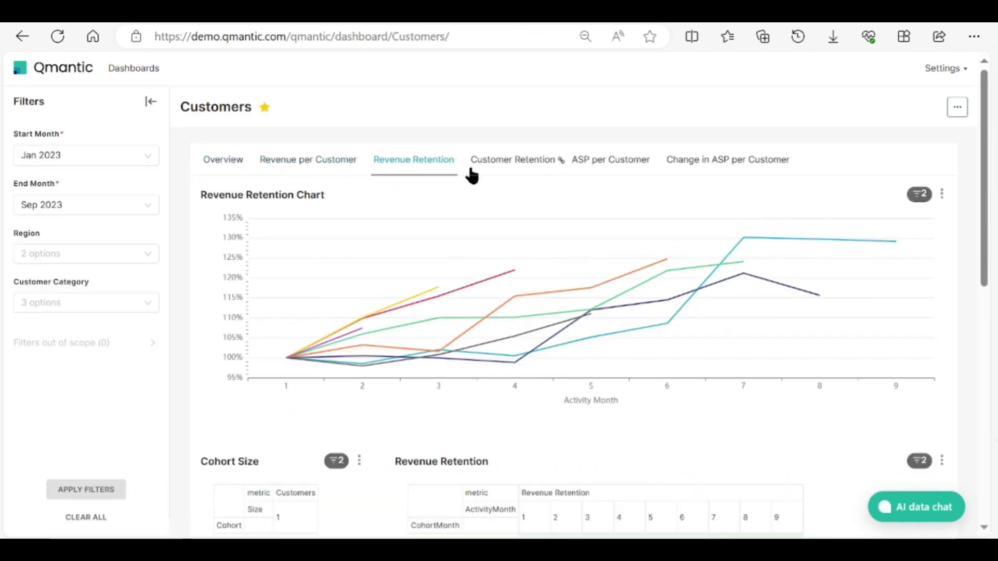
left_click(491, 174)
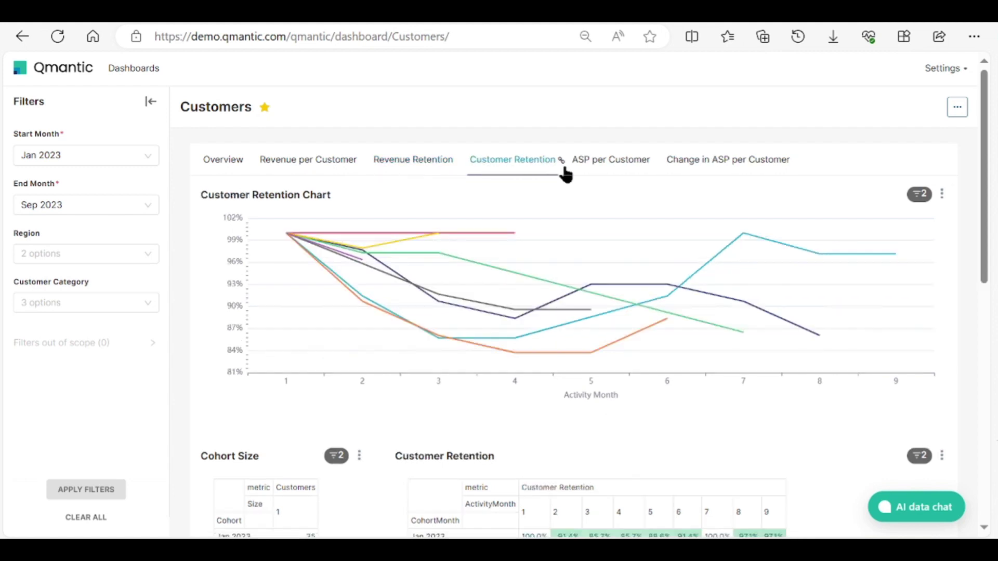
left_click(600, 171)
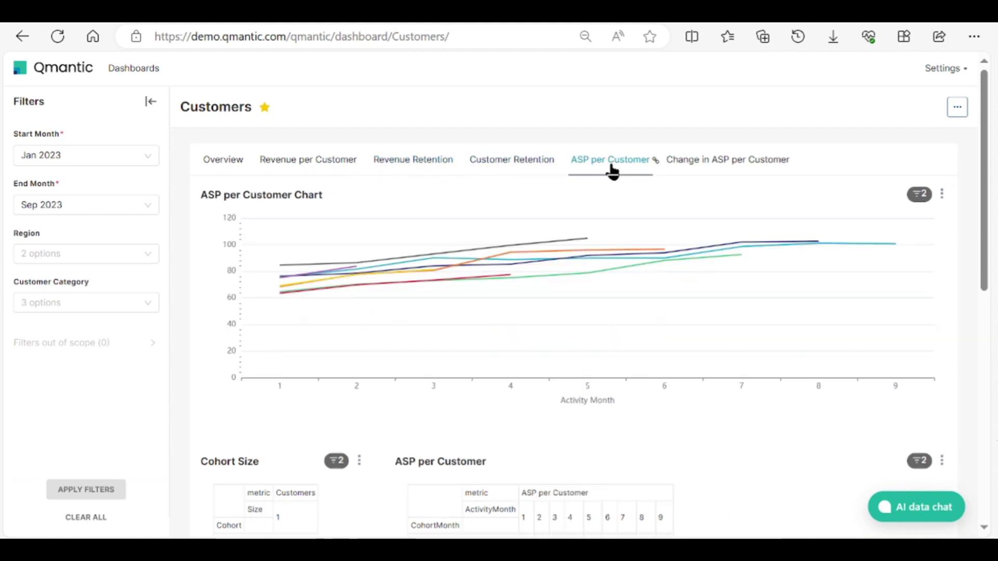
left_click(695, 172)
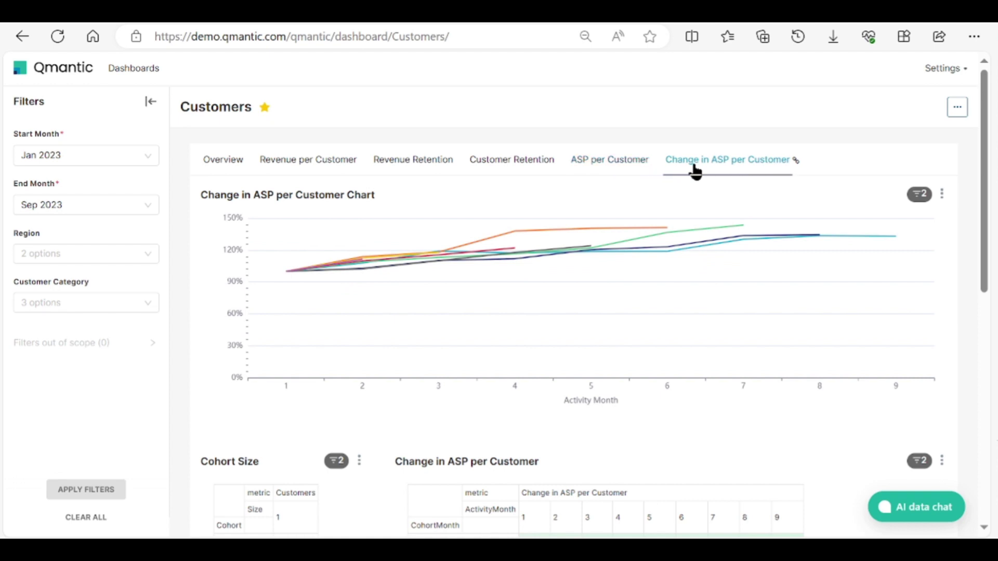
View the Customers Overview chart and read the customer category breakdown of the monthly bars through Sep 2023.
left_click(233, 173)
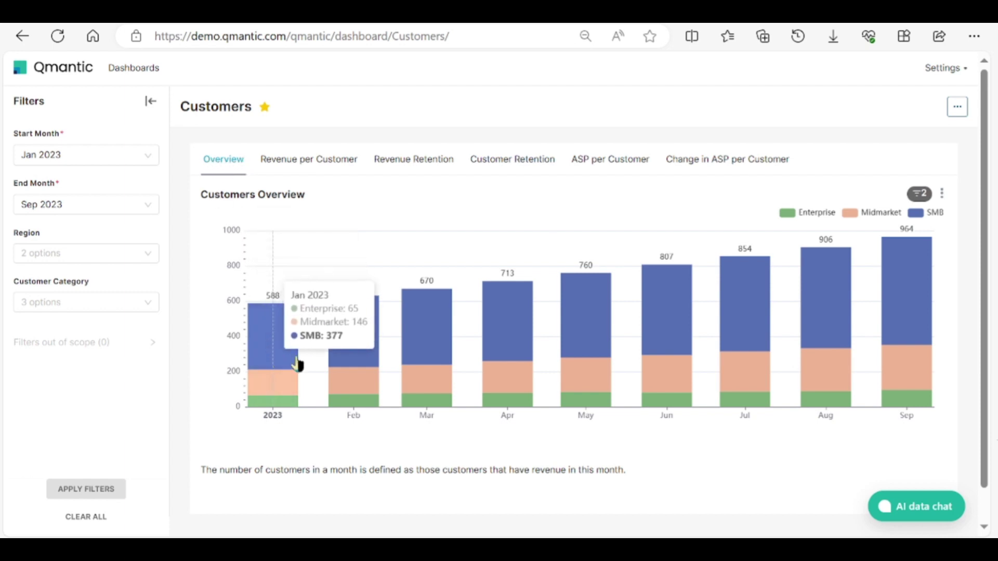
mouse_move(345, 364)
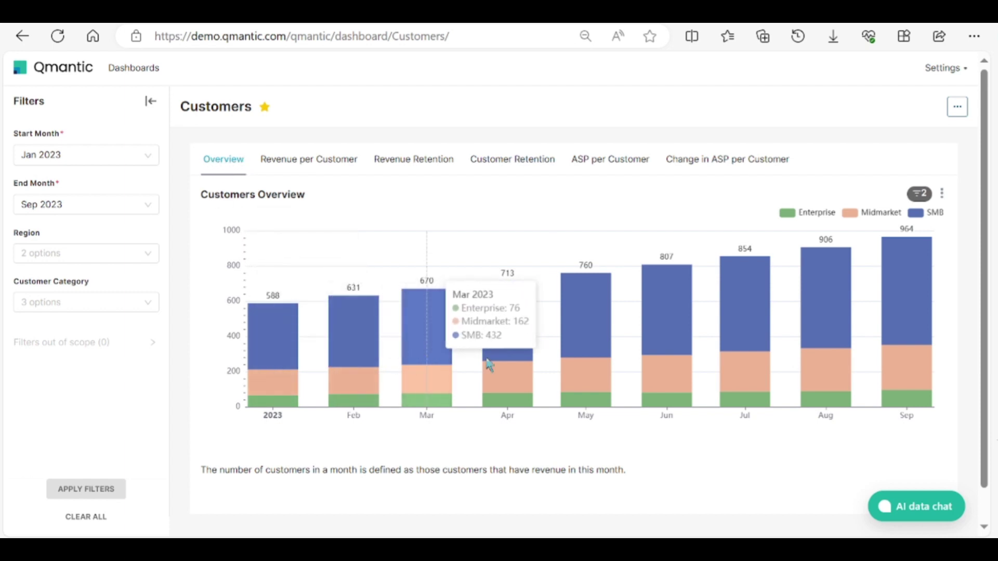
mouse_move(597, 366)
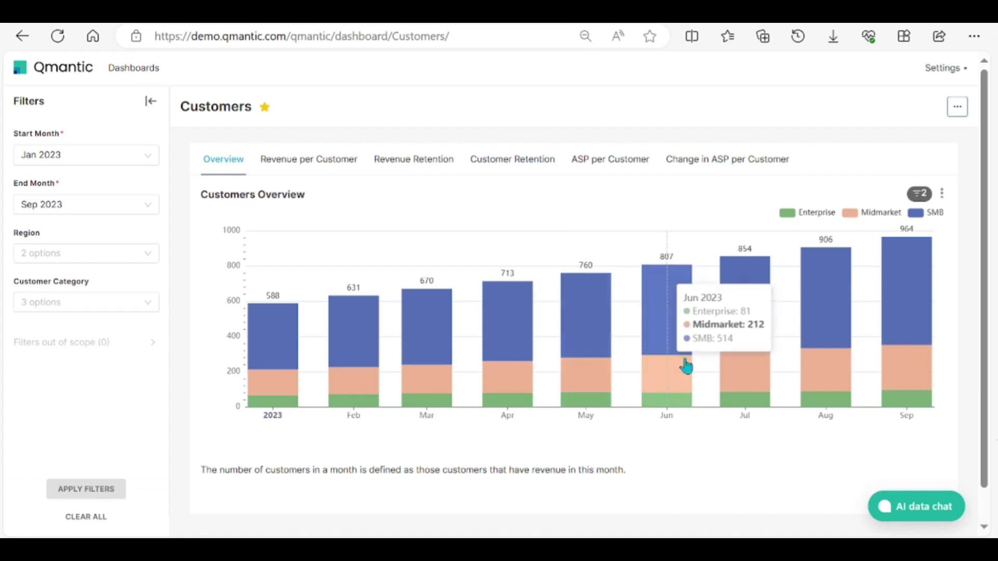
mouse_move(845, 365)
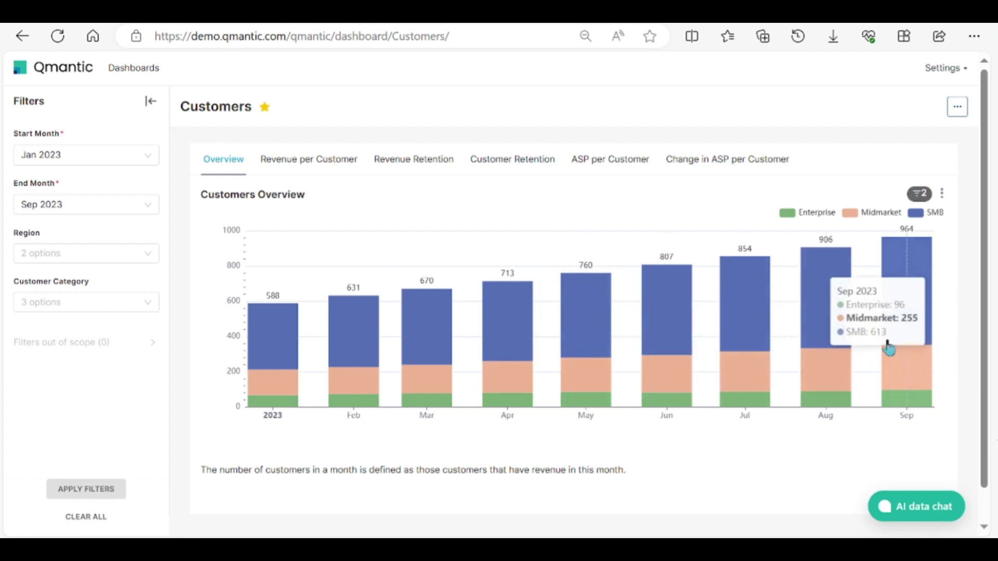
Filter the Customers dashboard to start month Jan 2022 and region AMERICA, and apply the filters.
left_click(72, 159)
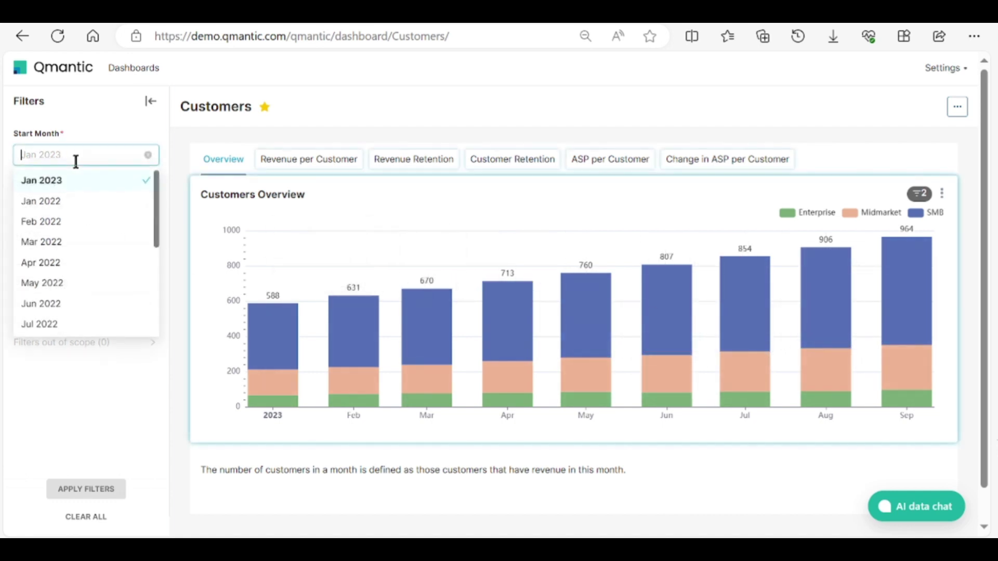
type("jan")
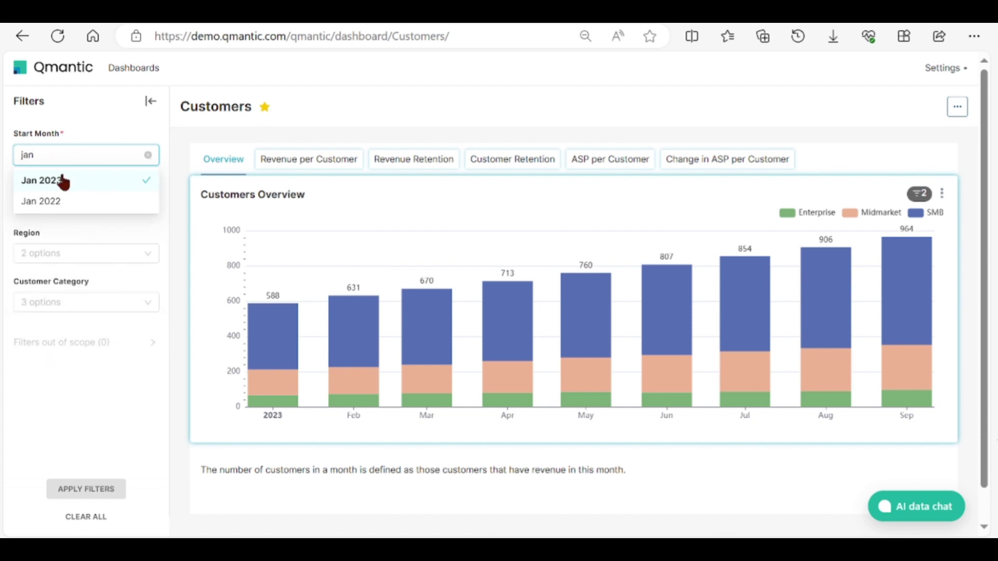
left_click(73, 204)
left_click(83, 252)
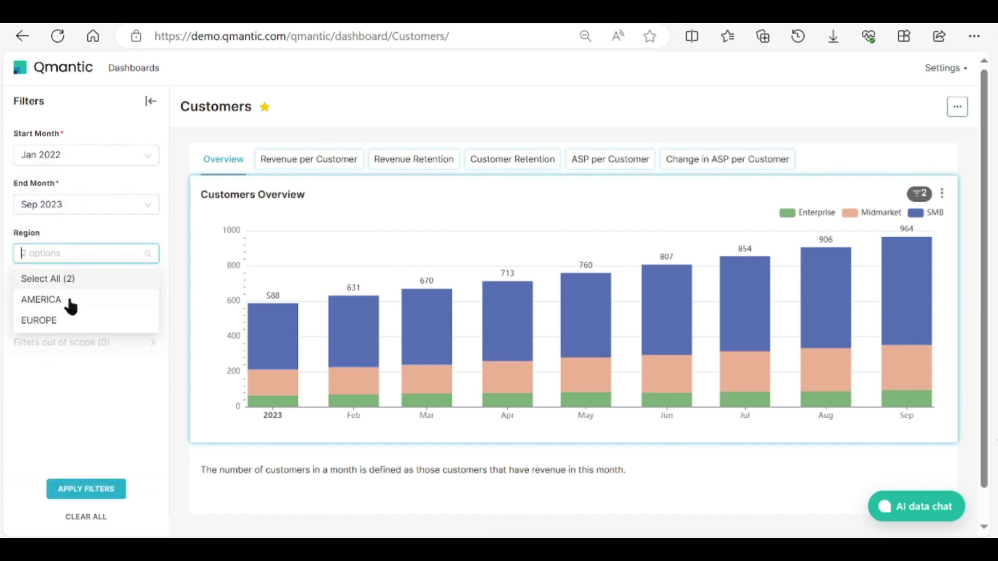
left_click(69, 301)
left_click(98, 494)
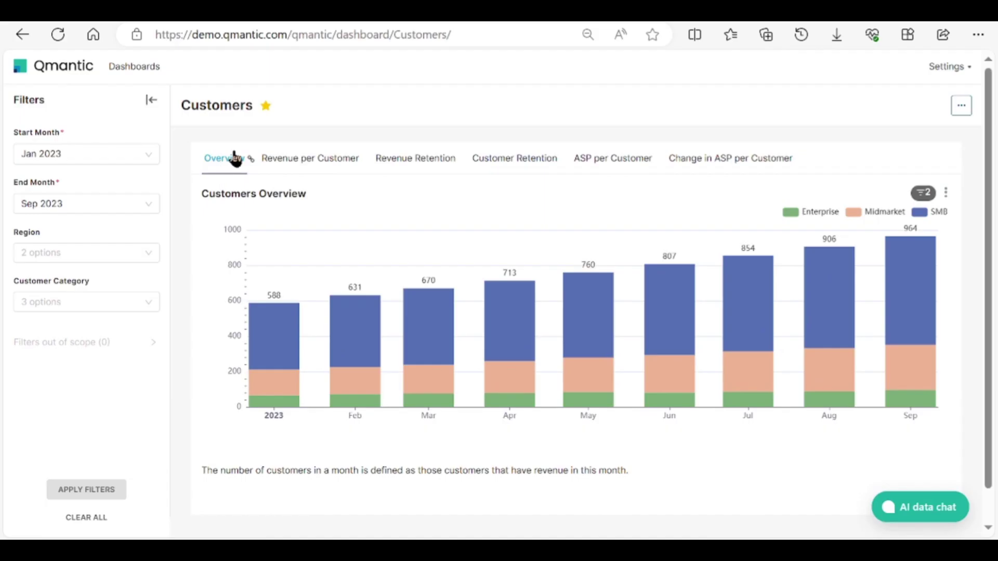
Look through the revenue per customer, revenue retention and customer retention views, including the Customer Retention cohort table.
left_click(273, 165)
left_click(382, 164)
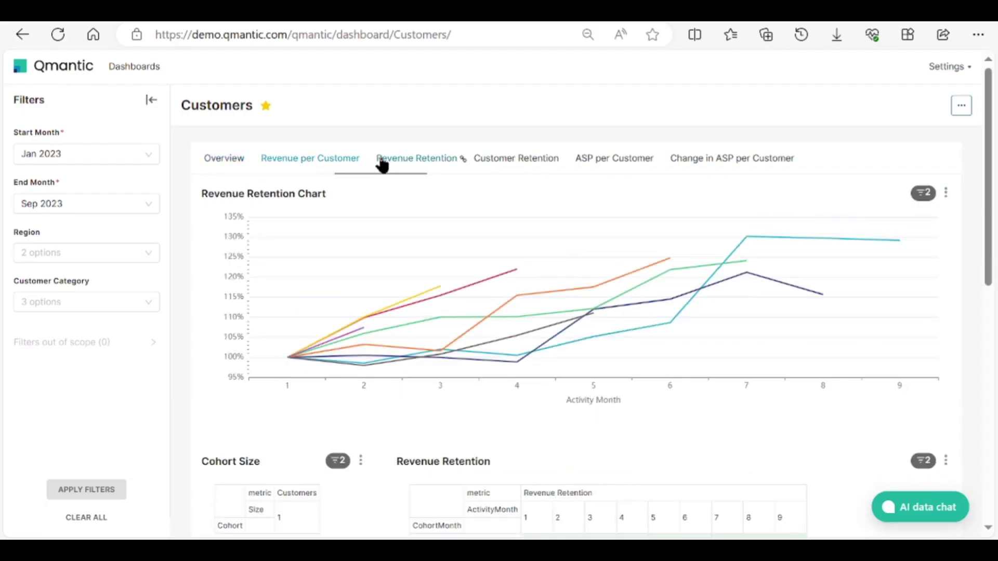
left_click(528, 166)
scroll(658, 264, "down", 3)
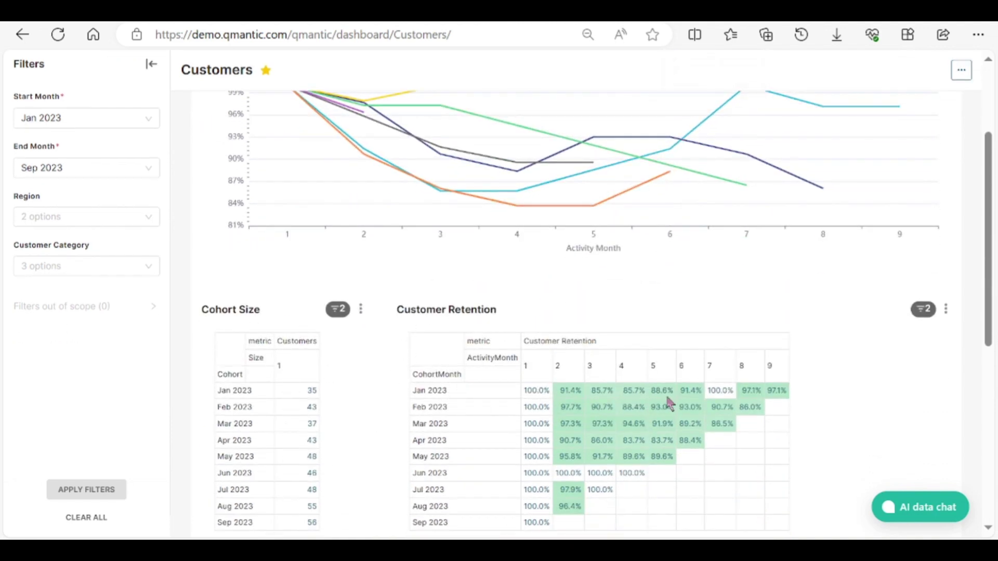
scroll(693, 403, "up", 3)
Look through the ASP per Customer and Change in ASP per Customer views with their charts and cohort tables.
left_click(625, 174)
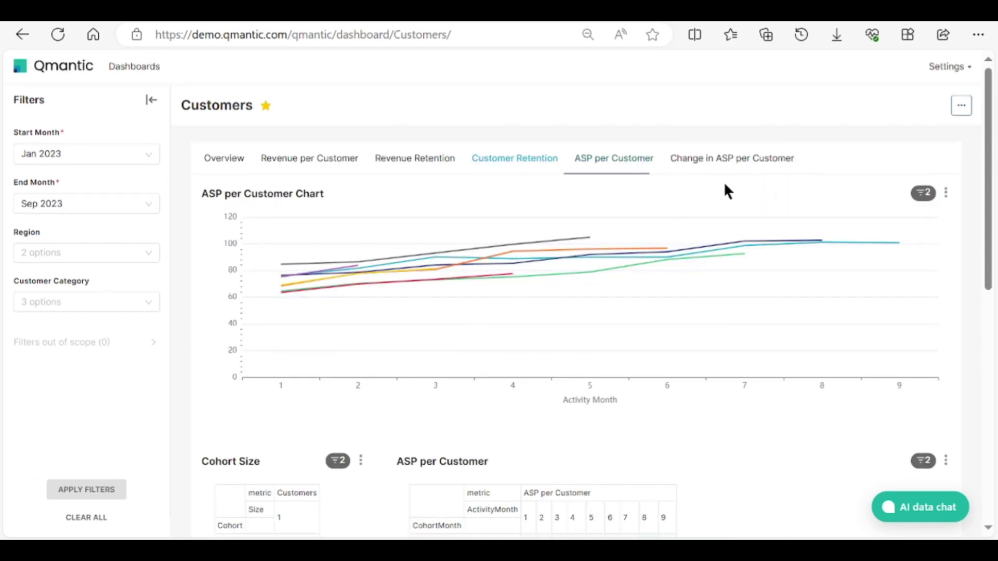
scroll(749, 232, "down", 5)
scroll(751, 230, "up", 5)
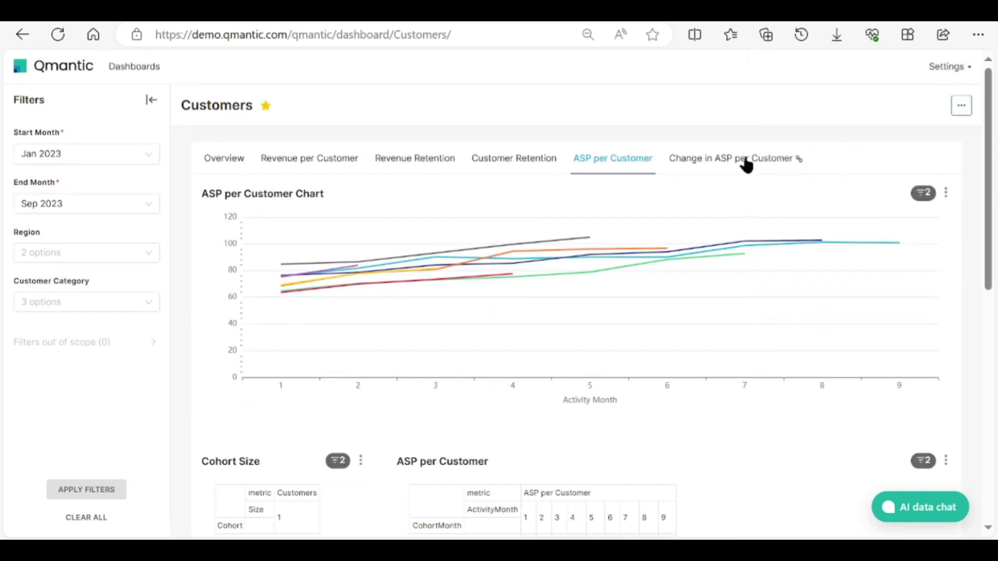
left_click(747, 161)
scroll(735, 238, "down", 5)
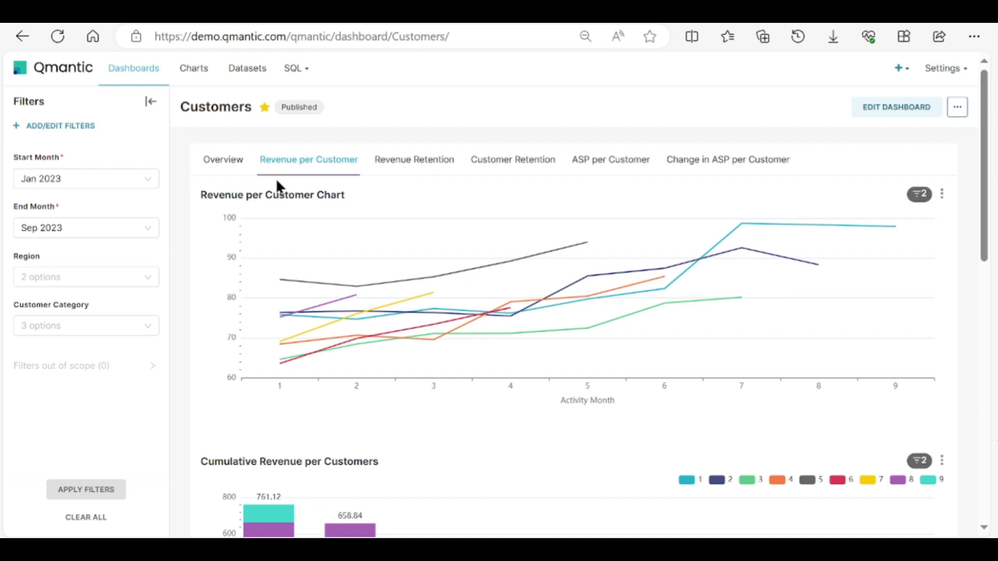
Examine the Jan 2023 cohort's size and its revenue for the first three activity months in the revenue per customer tables.
scroll(278, 178, "down", 3)
scroll(278, 188, "down", 7)
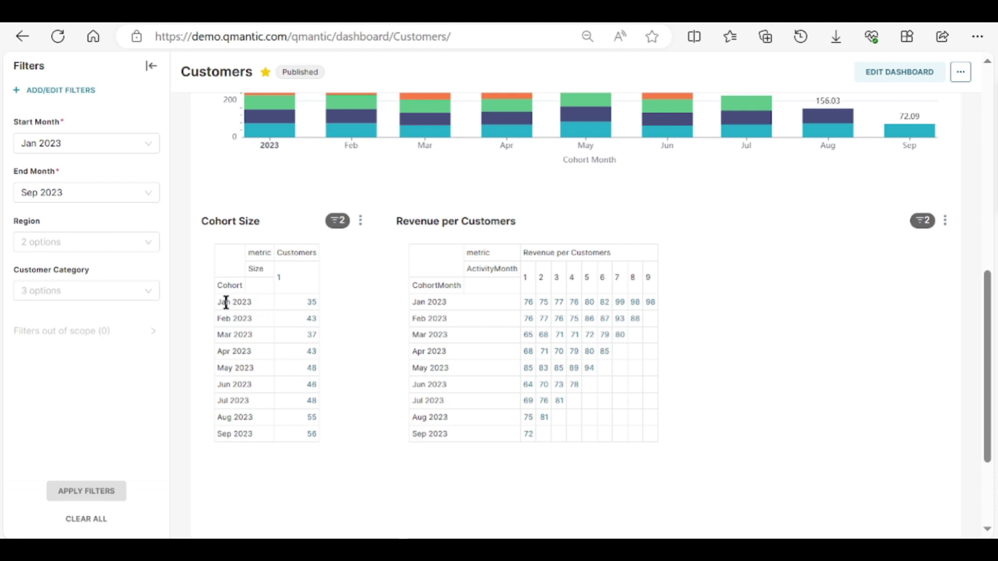
left_click_drag(315, 299, 317, 299)
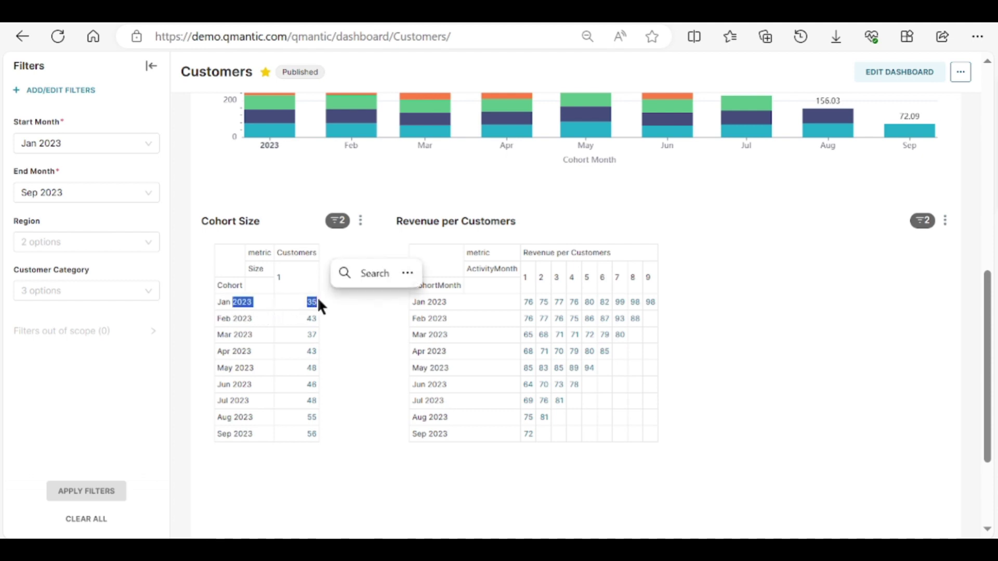
left_click(439, 301)
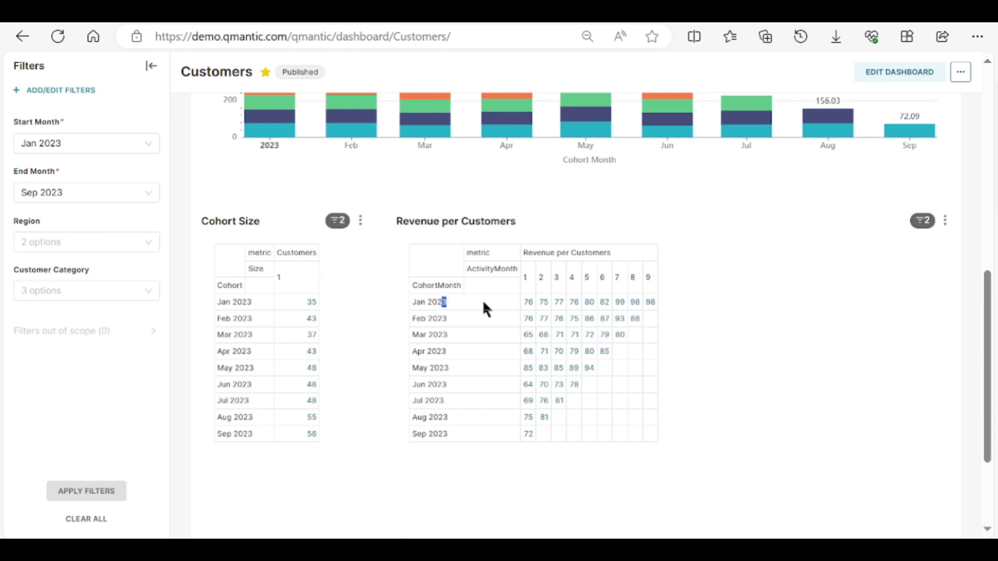
left_click_drag(546, 302, 565, 300)
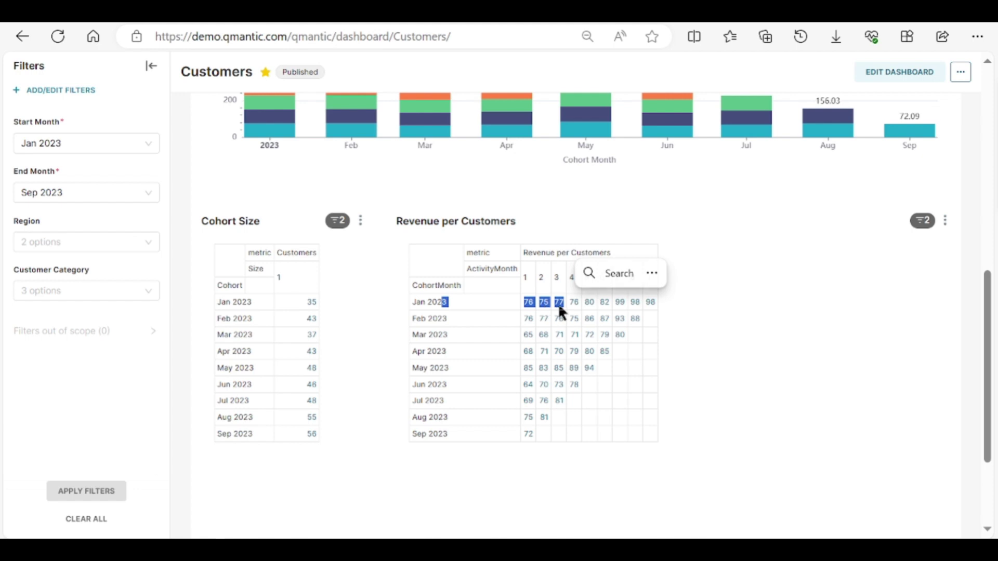
left_click(560, 306)
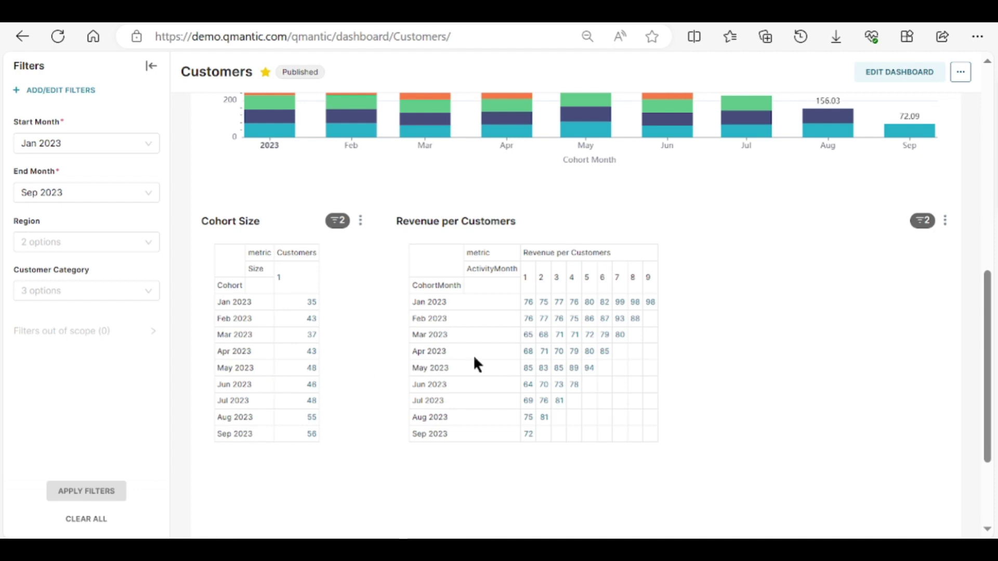
Examine the Revenue per Customer line chart and the Cumulative Revenue per Customers bars by cohort month.
scroll(479, 357, "up", 4)
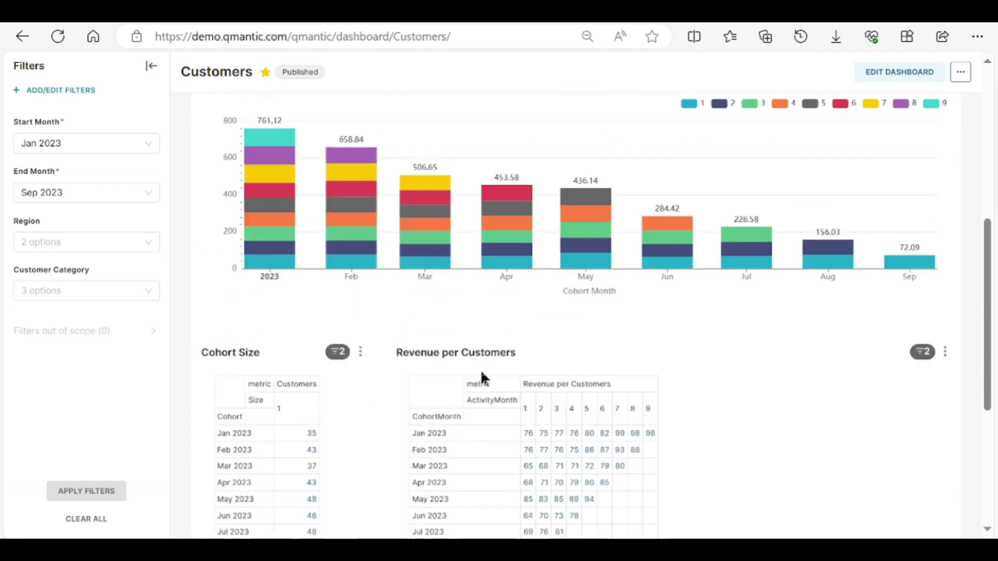
scroll(481, 370, "up", 5)
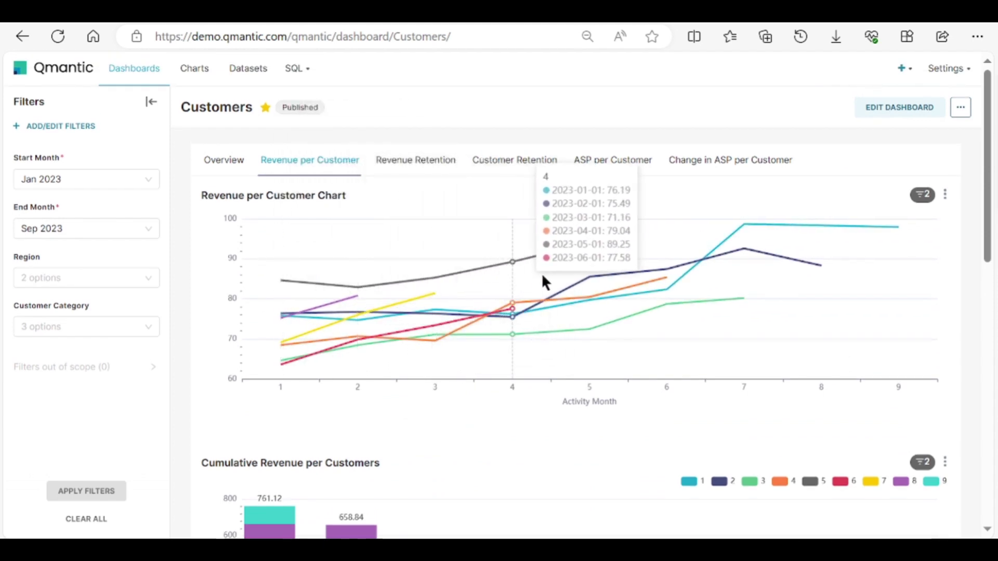
scroll(570, 266, "down", 4)
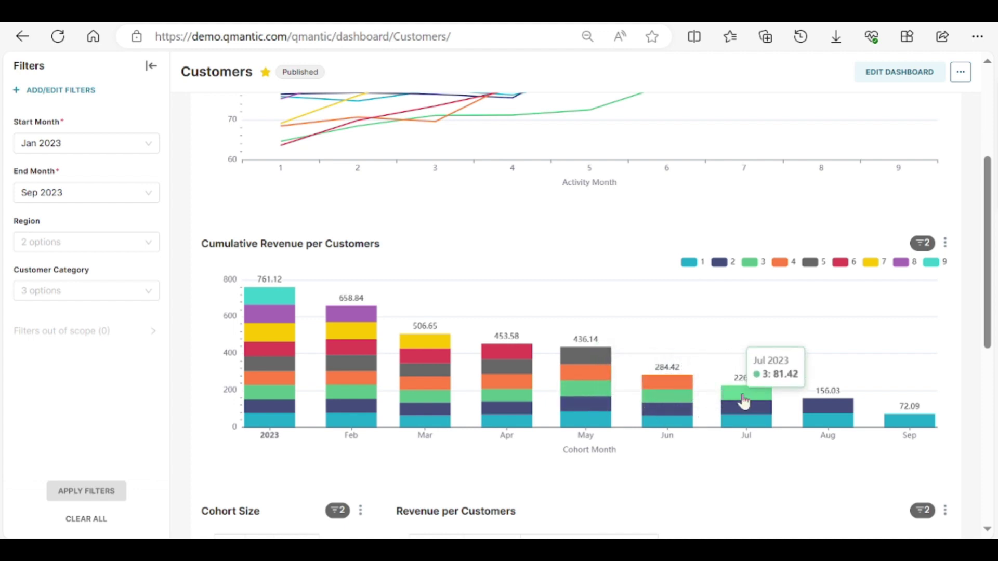
View the Revenue Retention data and compare the Jan 2023 cohort's chart line with its table row across the activity months.
scroll(572, 312, "up", 10)
left_click(404, 172)
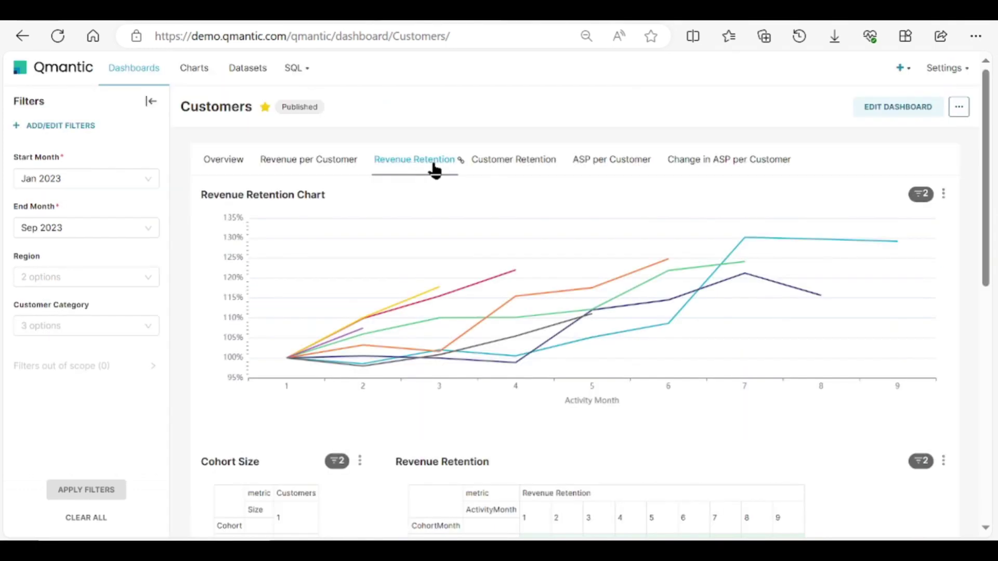
mouse_move(283, 285)
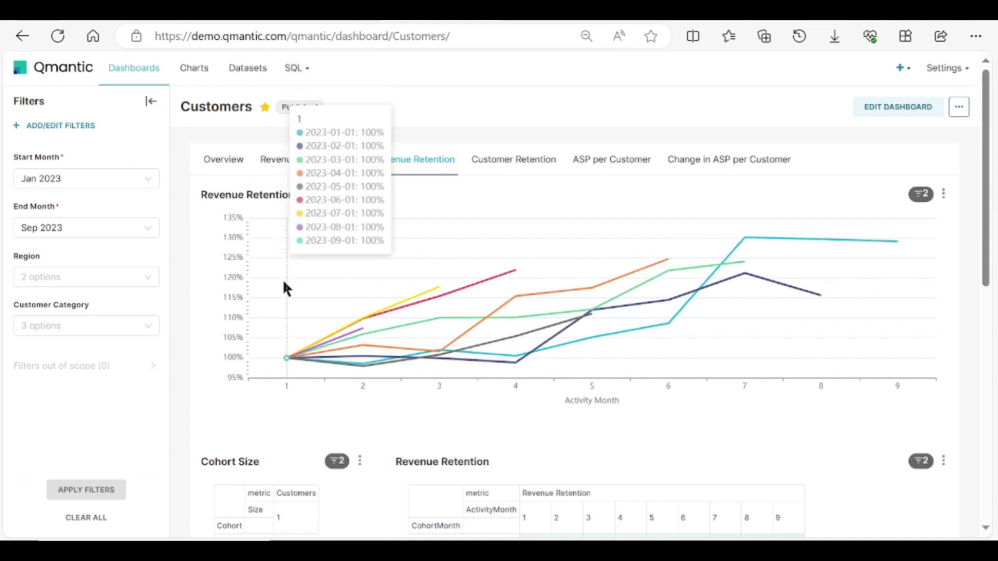
scroll(329, 291, "down", 4)
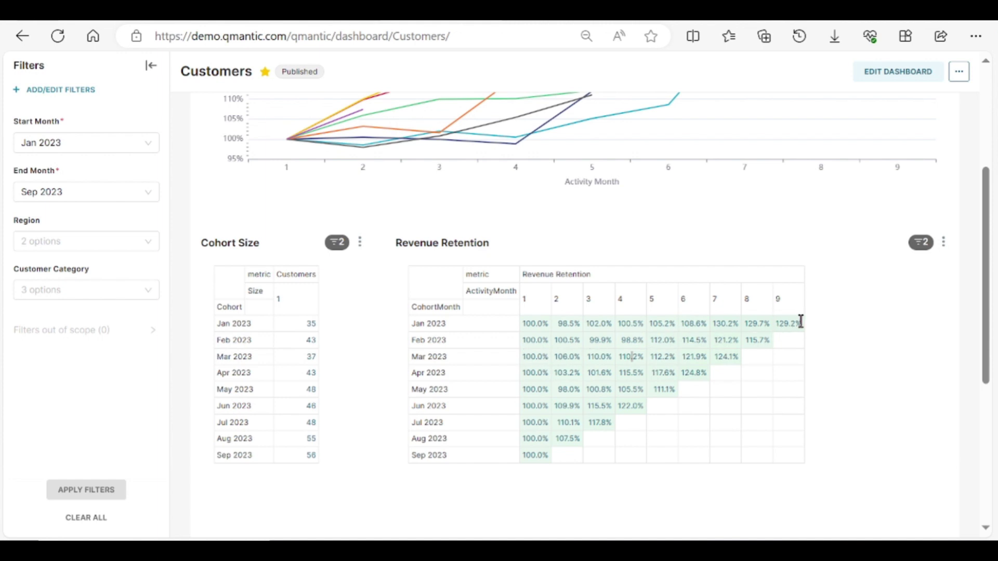
scroll(777, 321, "up", 3)
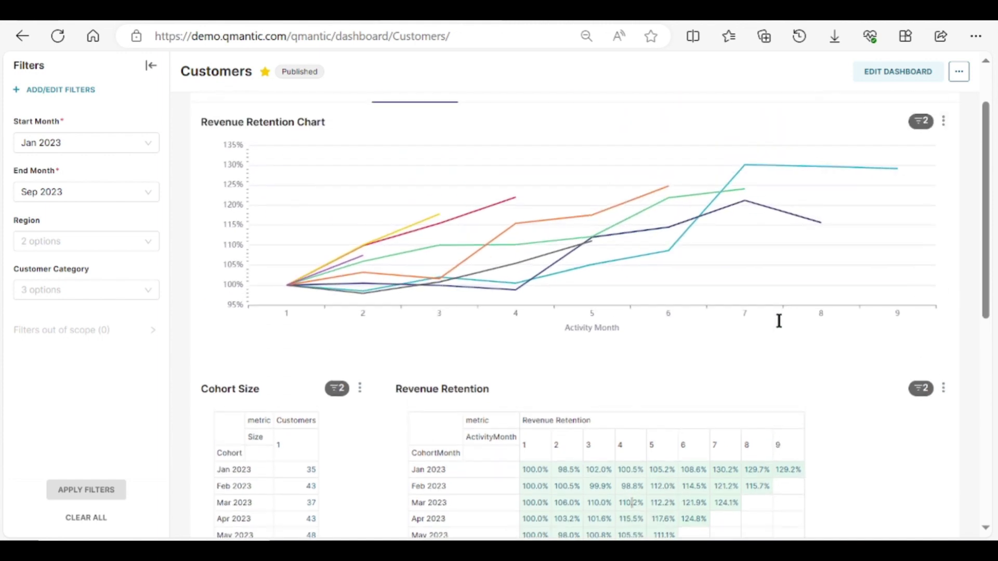
mouse_move(313, 302)
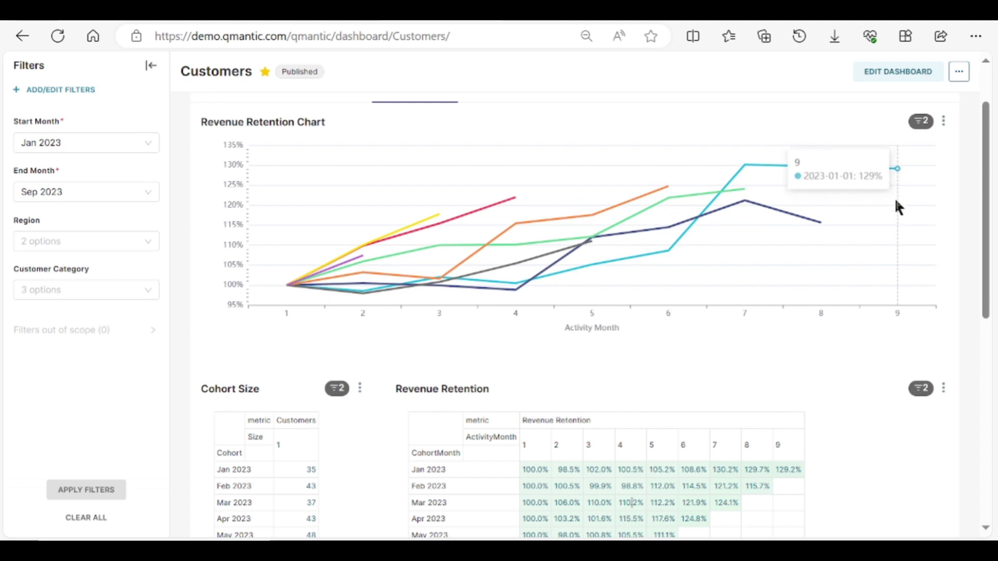
Trace the Mar 2023 cohort's row in the Revenue Retention table from activity month 1 to 7.
scroll(896, 204, "down", 2)
scroll(896, 207, "down", 1)
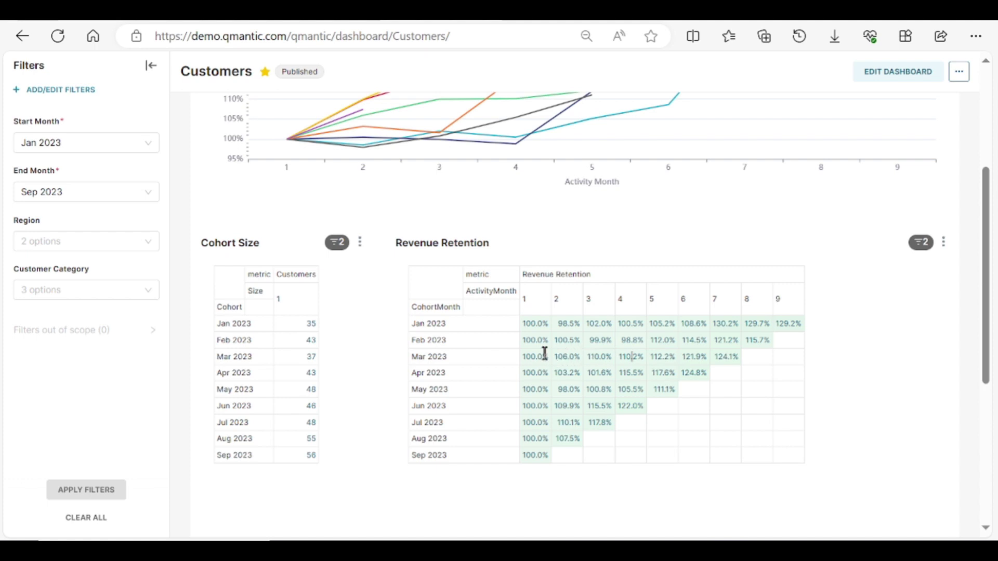
left_click_drag(523, 358, 736, 357)
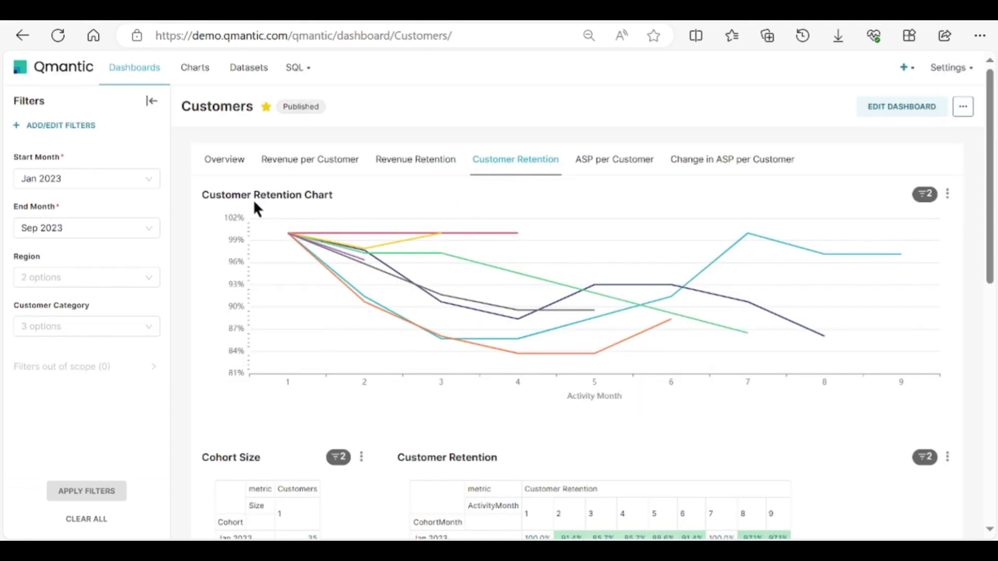
Examine the Customer Retention Chart at activity month 2 and read the cohort explanation below the retention table.
mouse_move(337, 316)
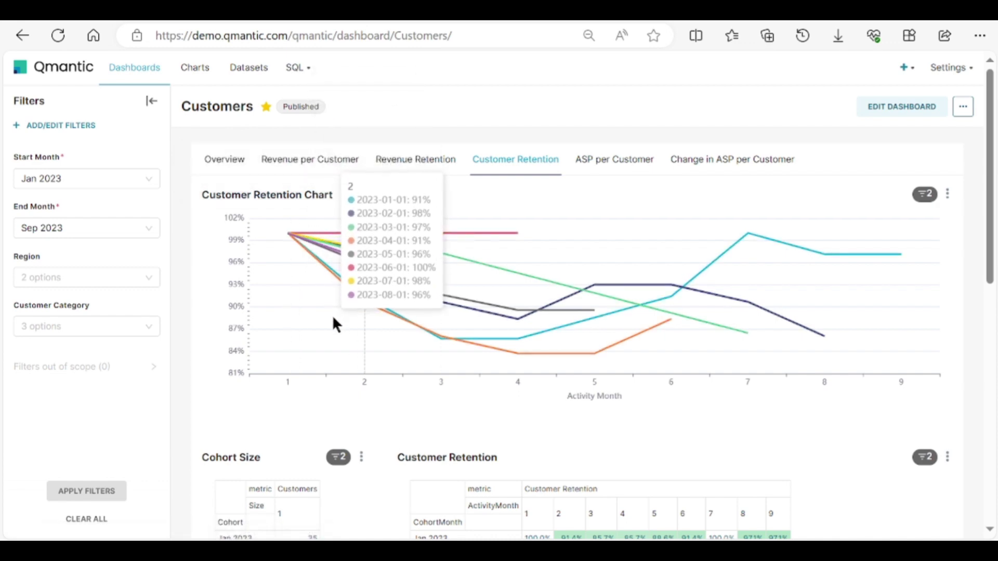
scroll(332, 316, "down", 5)
scroll(329, 316, "down", 5)
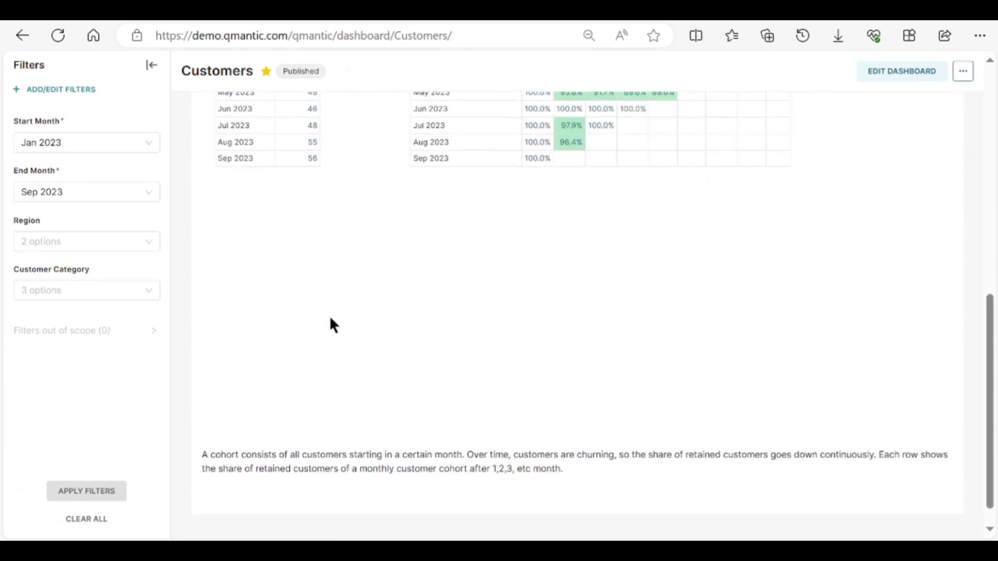
scroll(329, 315, "up", 7)
scroll(329, 319, "up", 5)
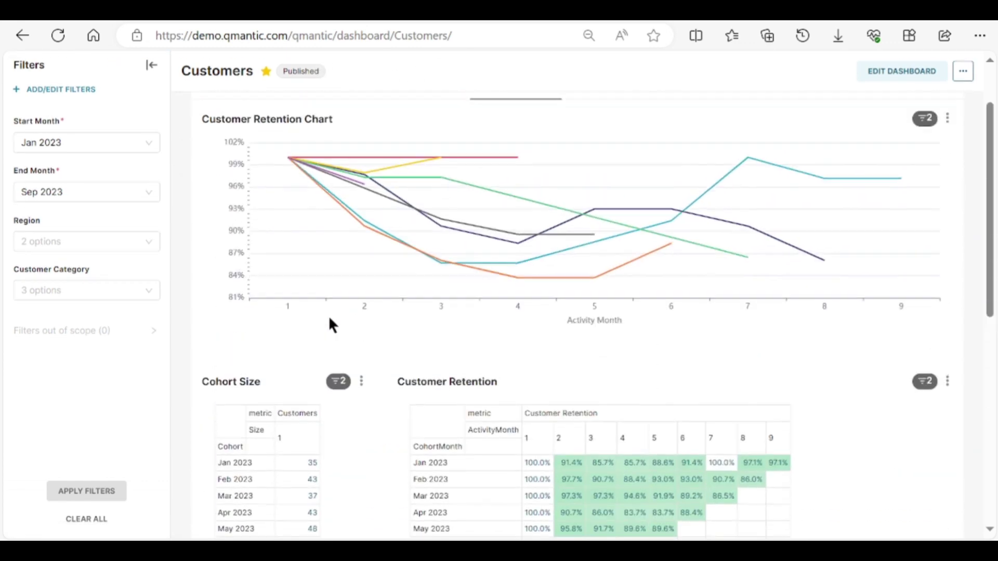
Compare the Customer Retention table with its chart, tracing the Jan 2023 cohort's row through activity months 5 to 7.
scroll(328, 353, "down", 4)
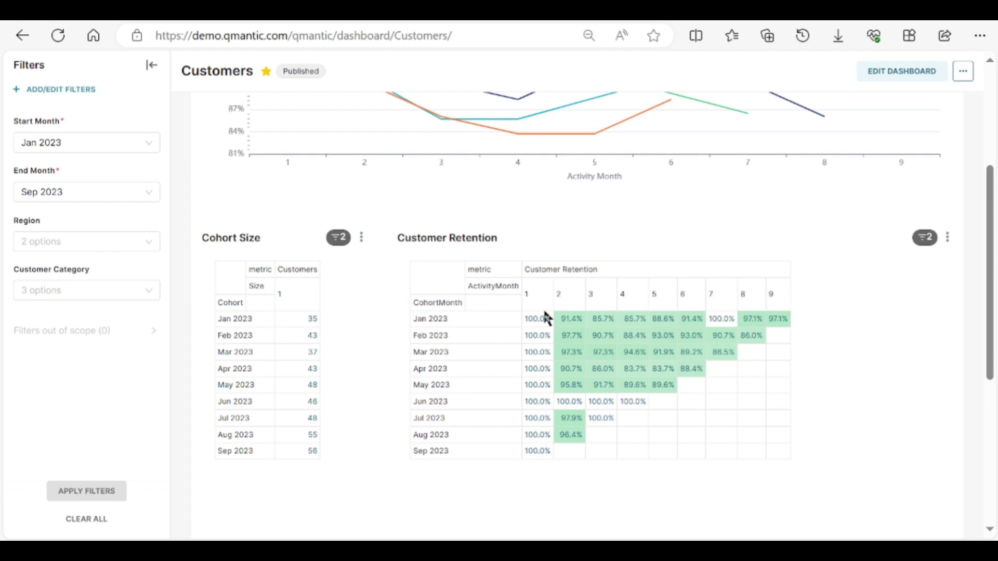
scroll(545, 317, "up", 3)
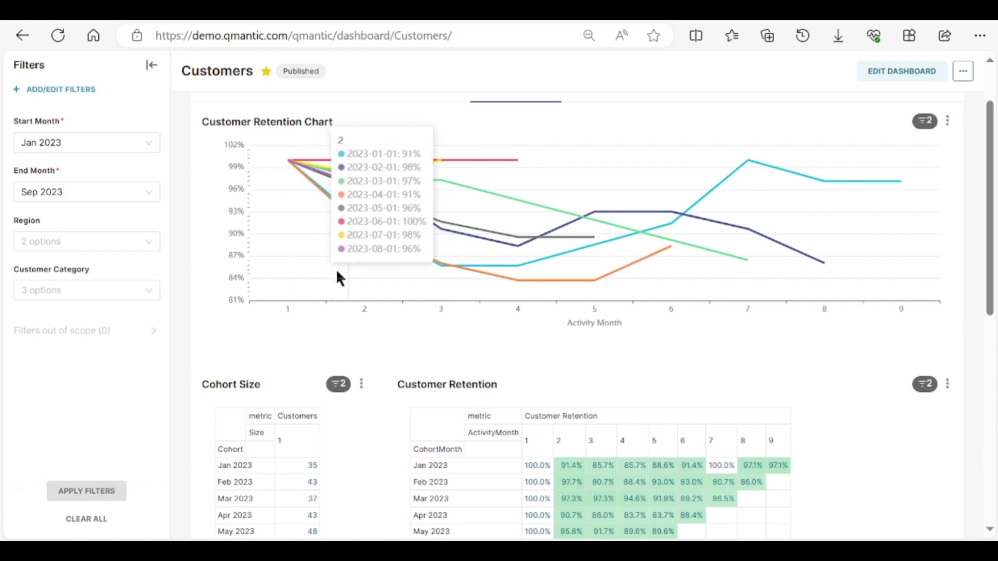
scroll(819, 313, "up", 3)
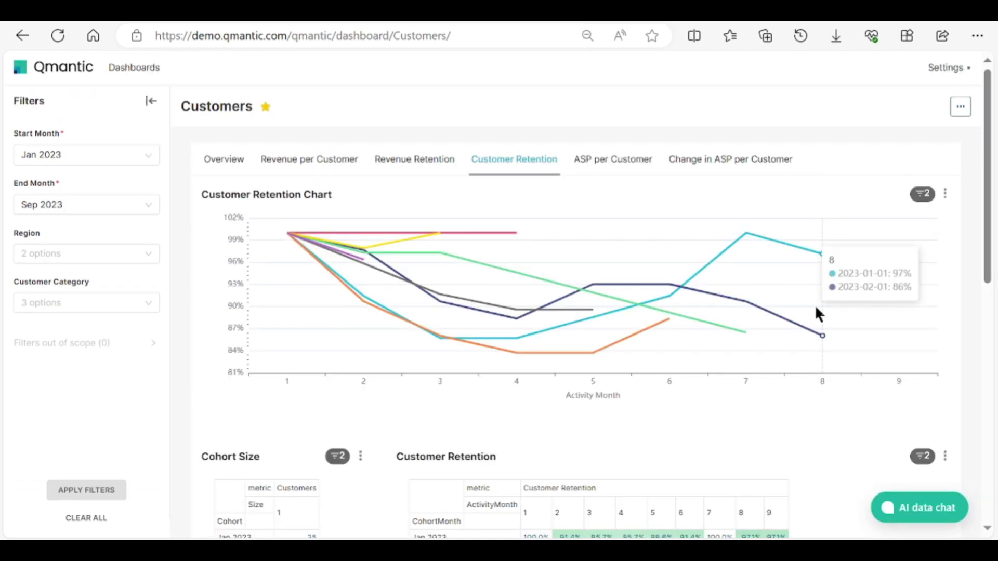
scroll(802, 335, "down", 4)
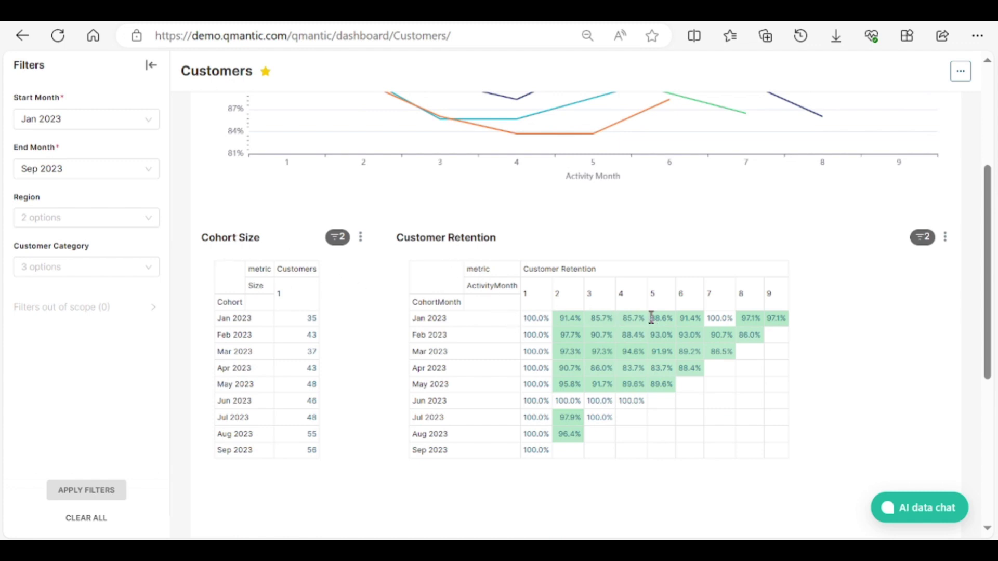
left_click_drag(741, 326, 741, 328)
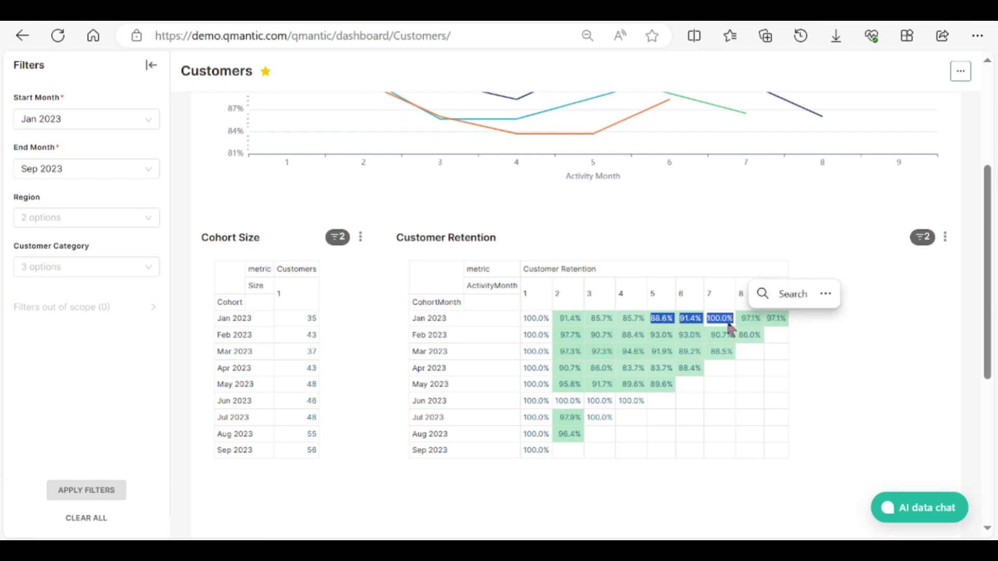
scroll(521, 179, "up", 5)
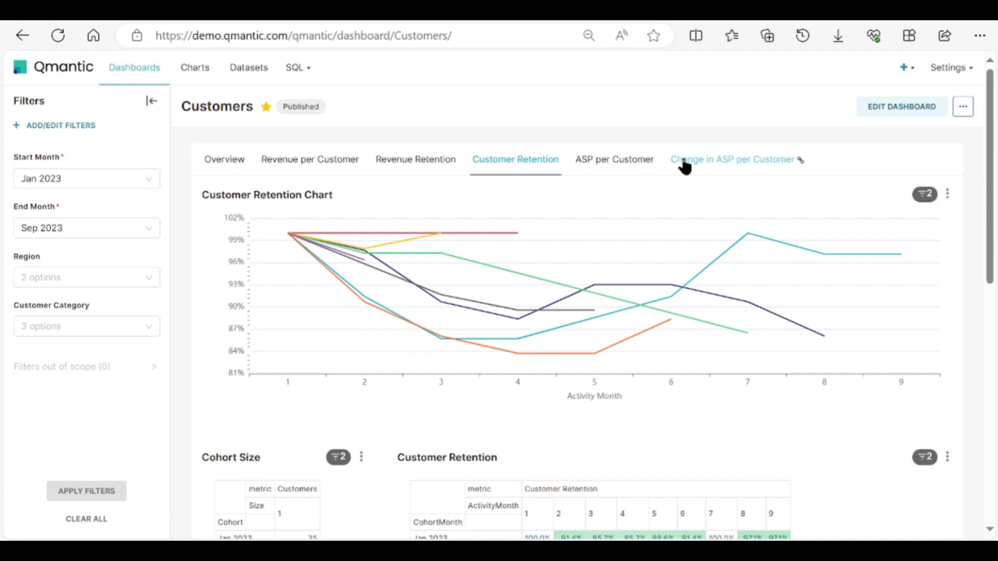
View the ASP per Customer data, checking the cohort lines in its chart and the note defining the metric.
left_click(599, 165)
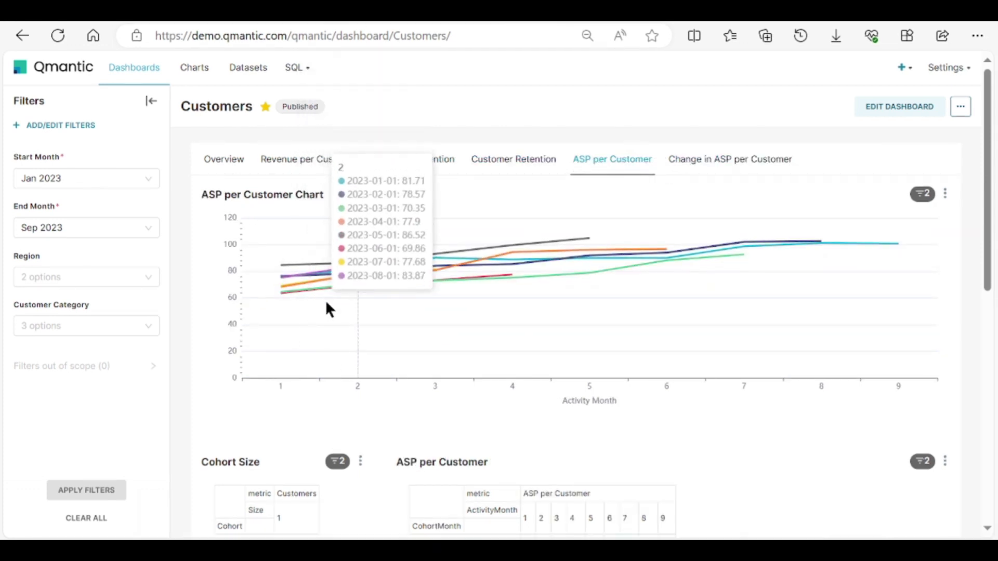
scroll(328, 307, "down", 5)
scroll(327, 304, "down", 5)
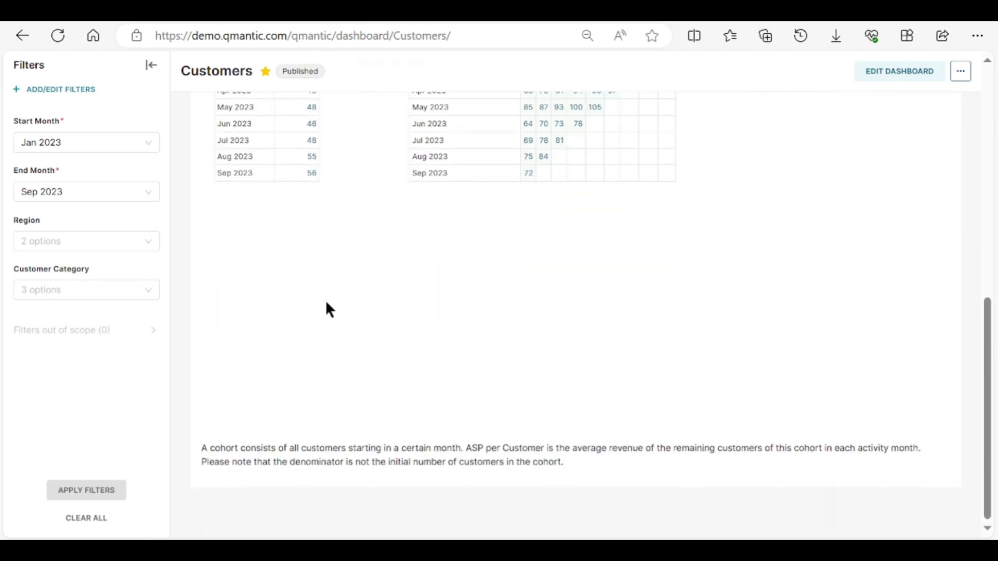
scroll(327, 304, "up", 9)
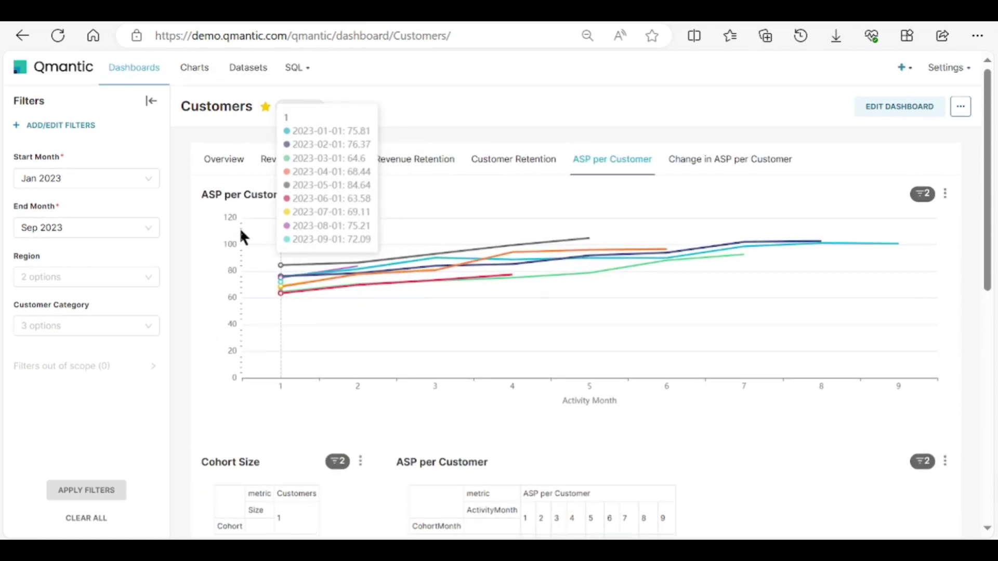
Trace the Jan 2023 cohort's row in the ASP per Customer table from activity month 1 to 9.
mouse_move(296, 295)
scroll(297, 297, "down", 5)
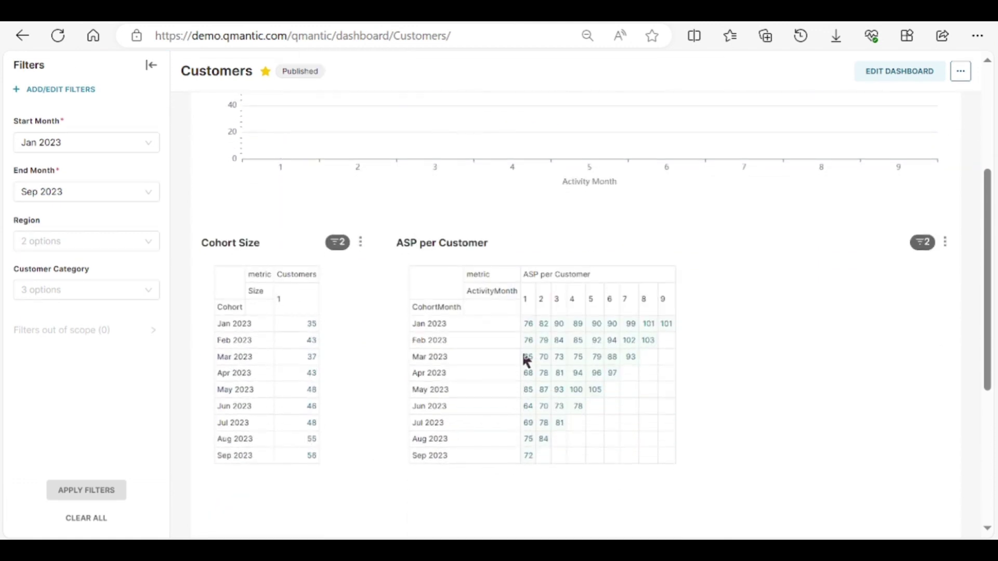
left_click_drag(557, 325, 687, 326)
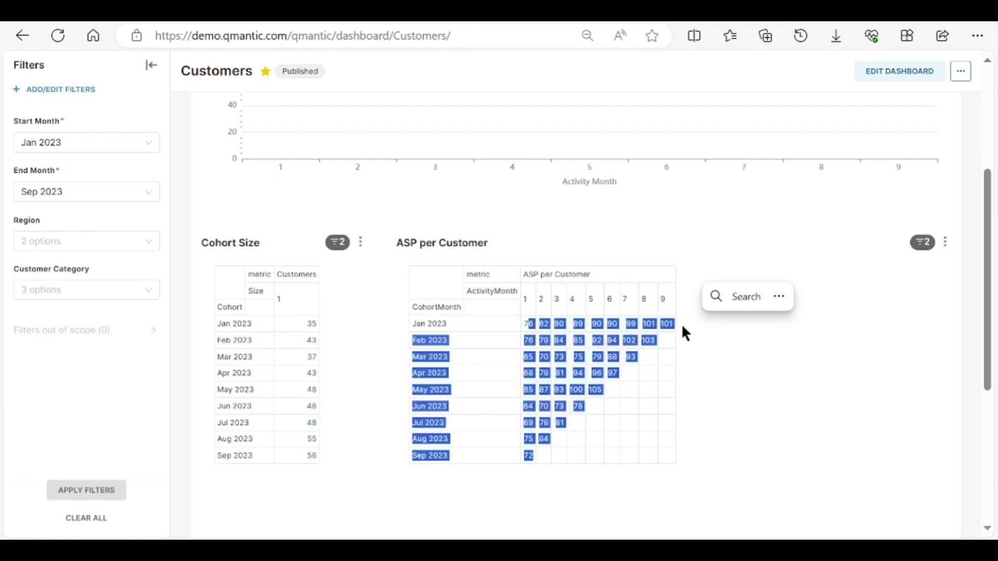
left_click(658, 339)
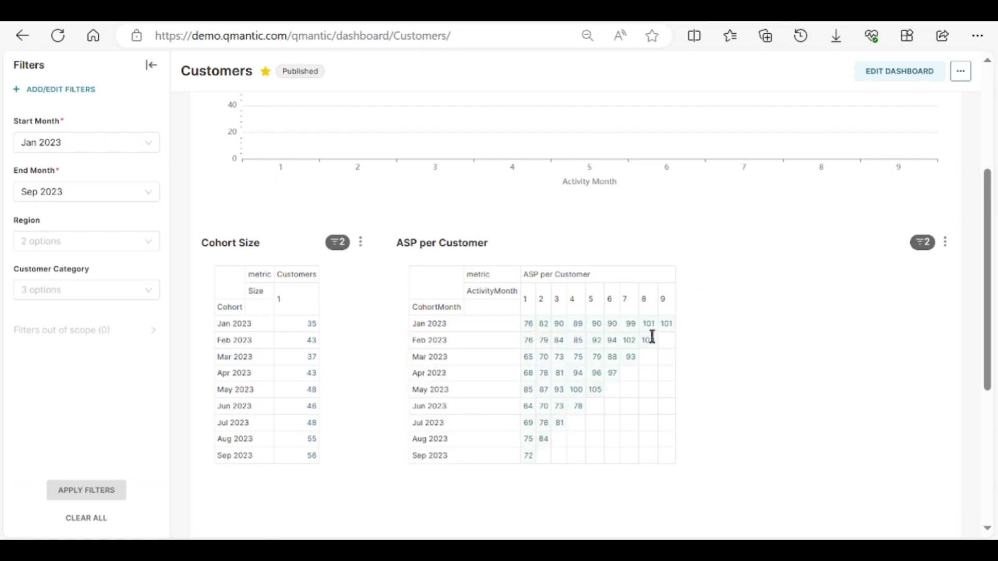
scroll(652, 337, "up", 5)
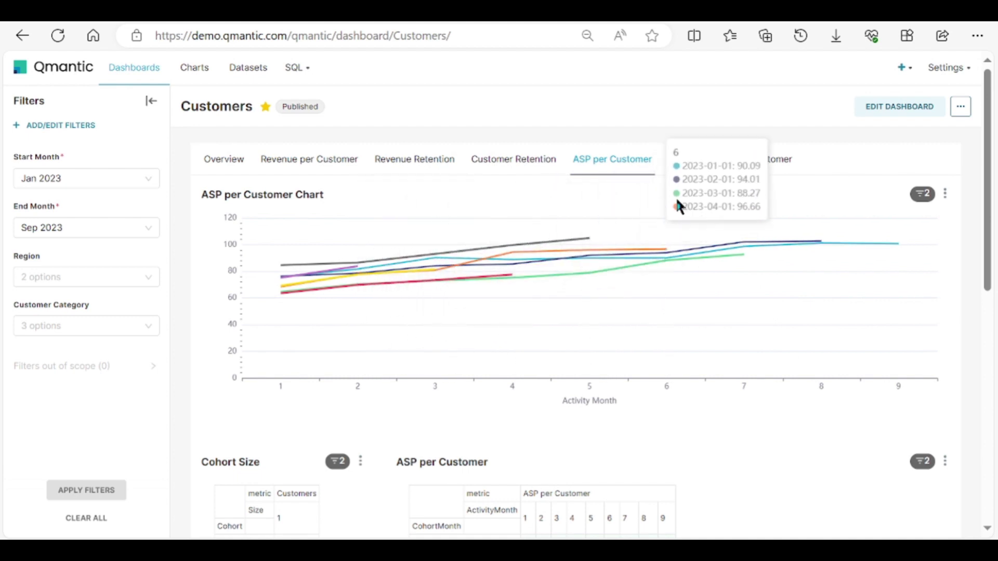
View the Change in ASP per Customer chart and compare it with the cohort table of percentages by activity month.
left_click(694, 174)
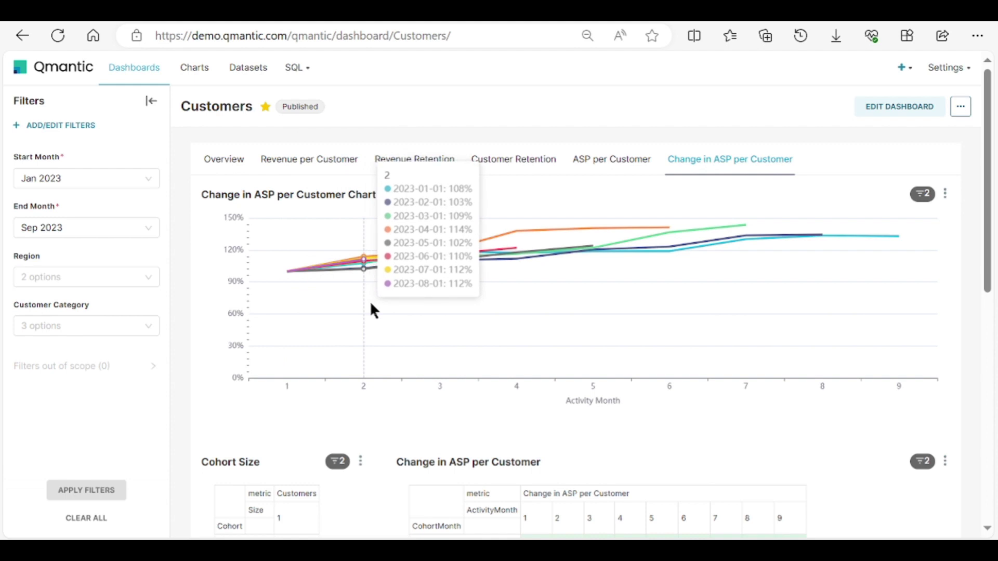
scroll(371, 308, "down", 4)
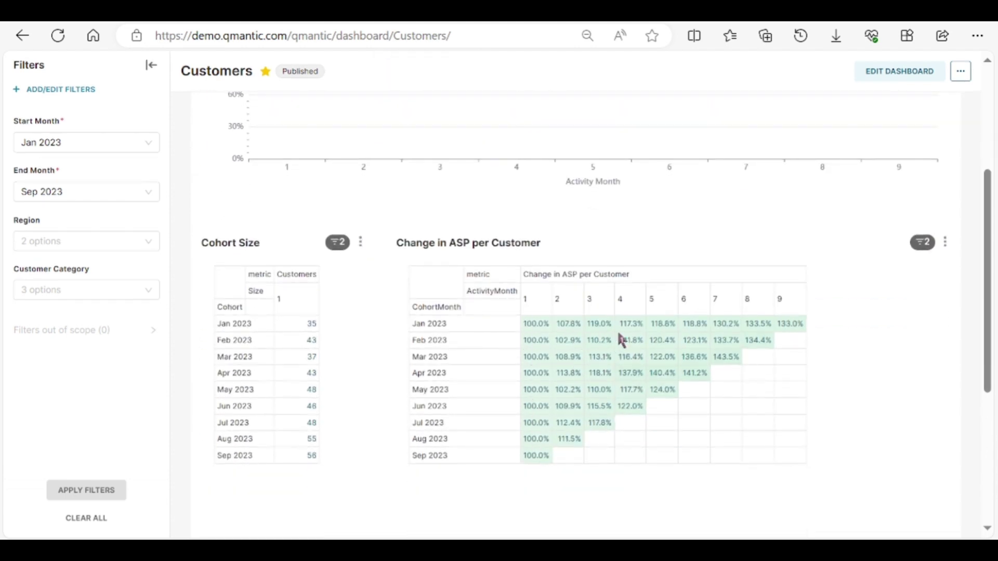
scroll(693, 330, "up", 4)
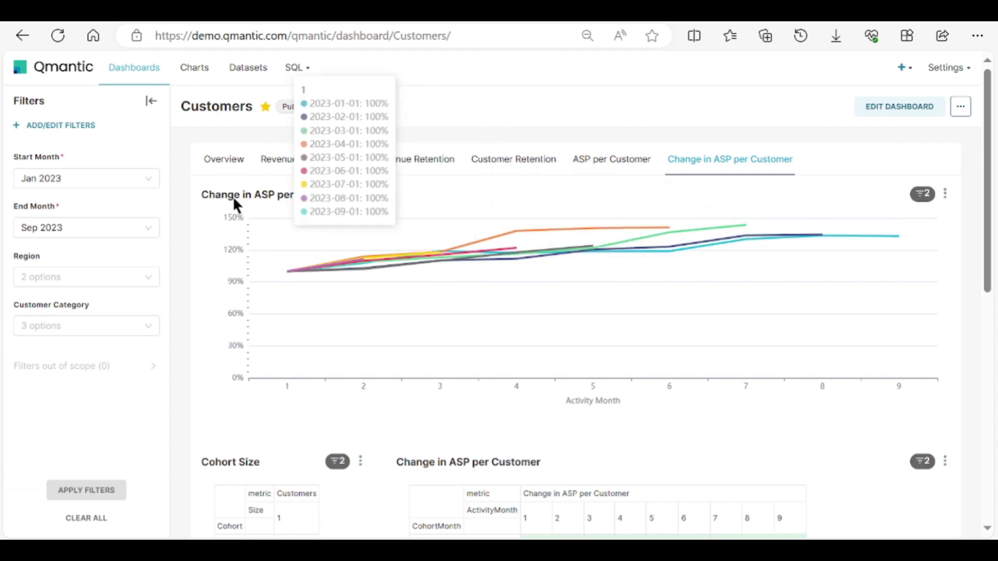
Return to the customers Overview and apply a start month of Sep 2022 to the dashboard.
left_click(222, 166)
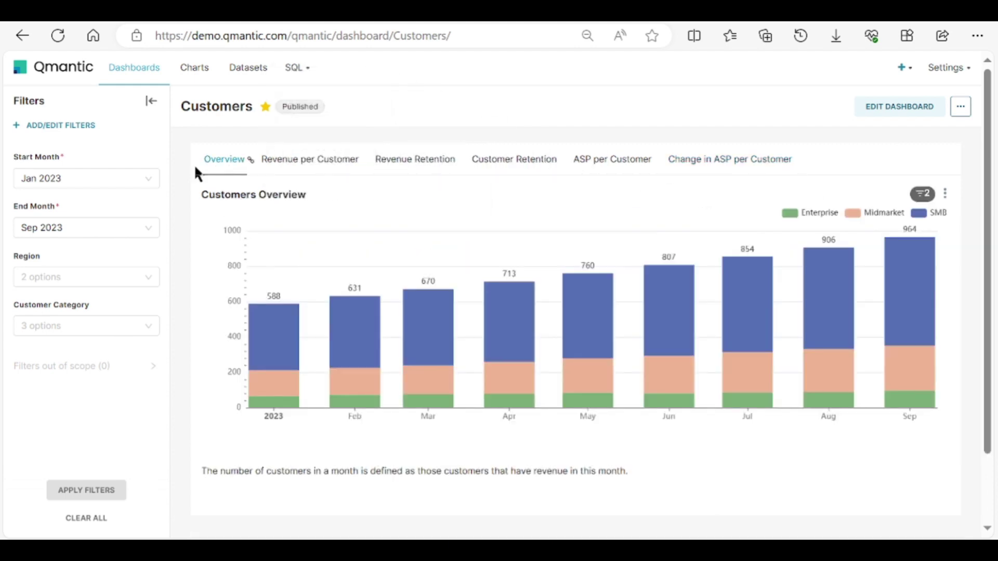
left_click(85, 180)
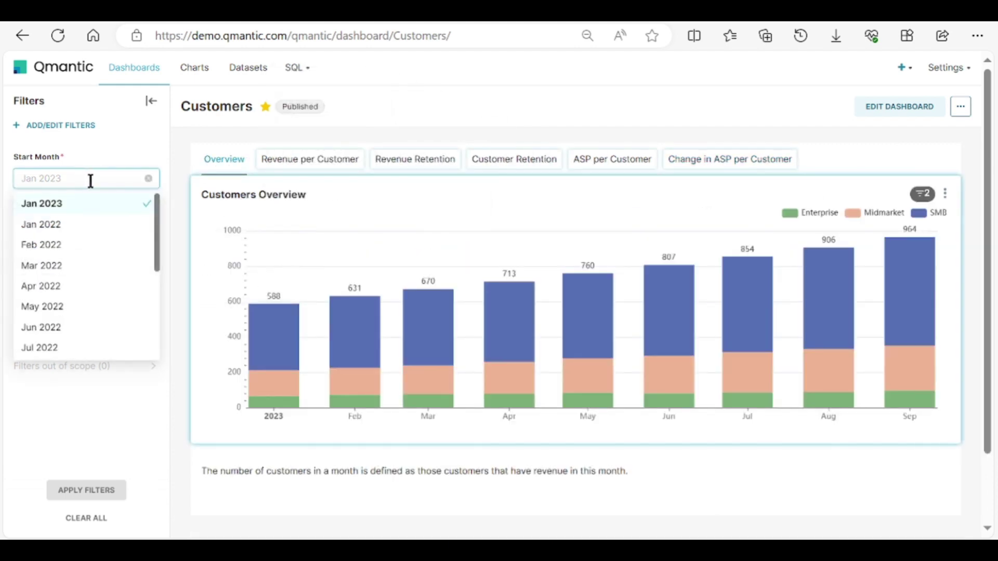
type("sep")
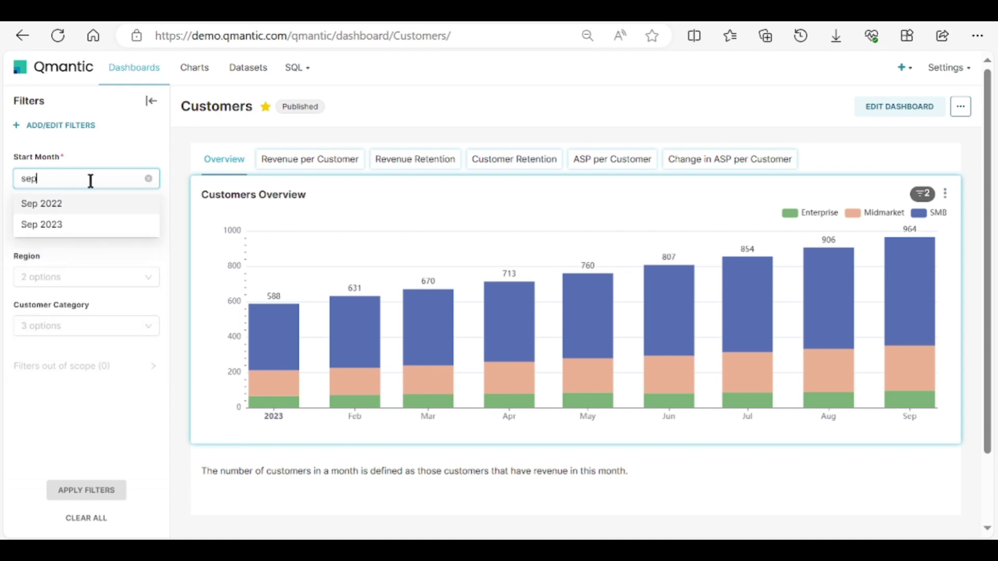
left_click(99, 206)
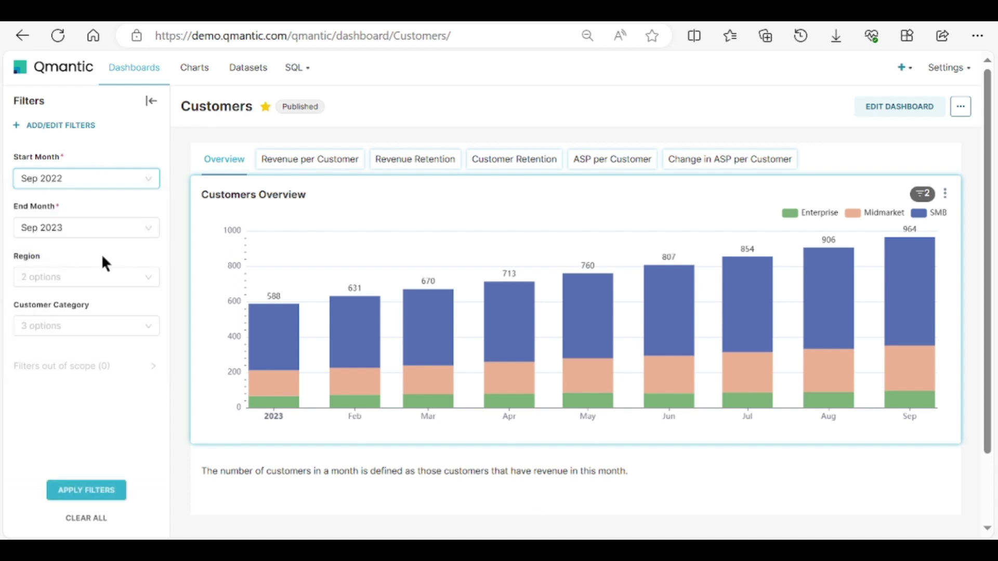
left_click(76, 492)
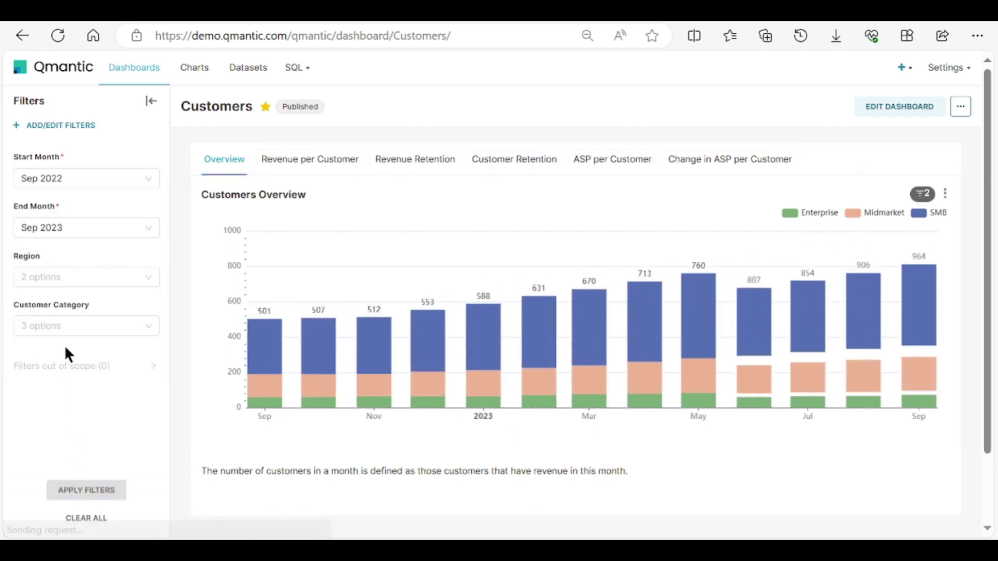
Filter the dashboard to the EUROPE region and hide the Enterprise series in the Customers Overview chart.
left_click(62, 281)
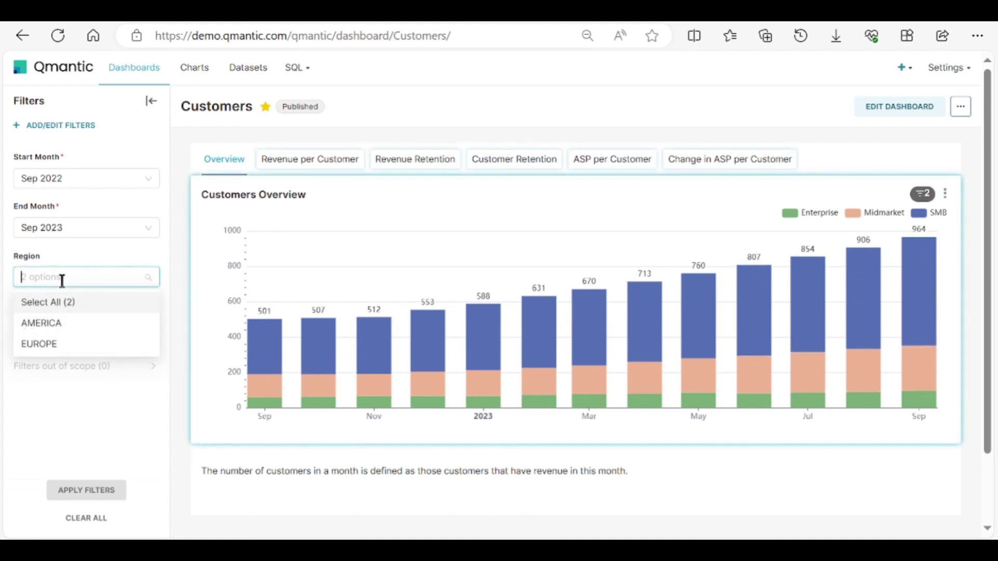
left_click(65, 347)
left_click(83, 490)
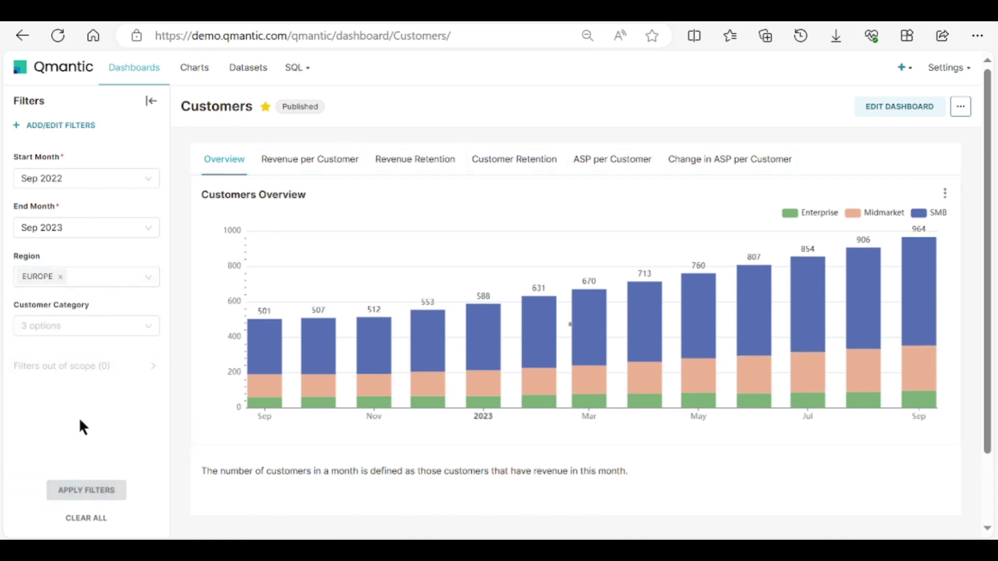
left_click(831, 215)
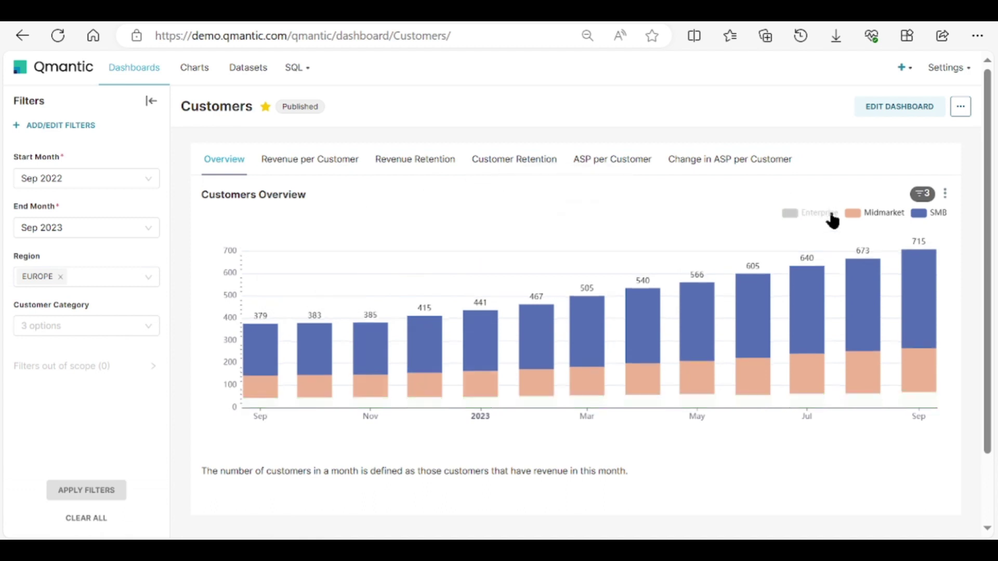
Review the Europe-filtered Revenue per Customer line chart, cumulative revenue bars and cohort tables.
left_click(287, 165)
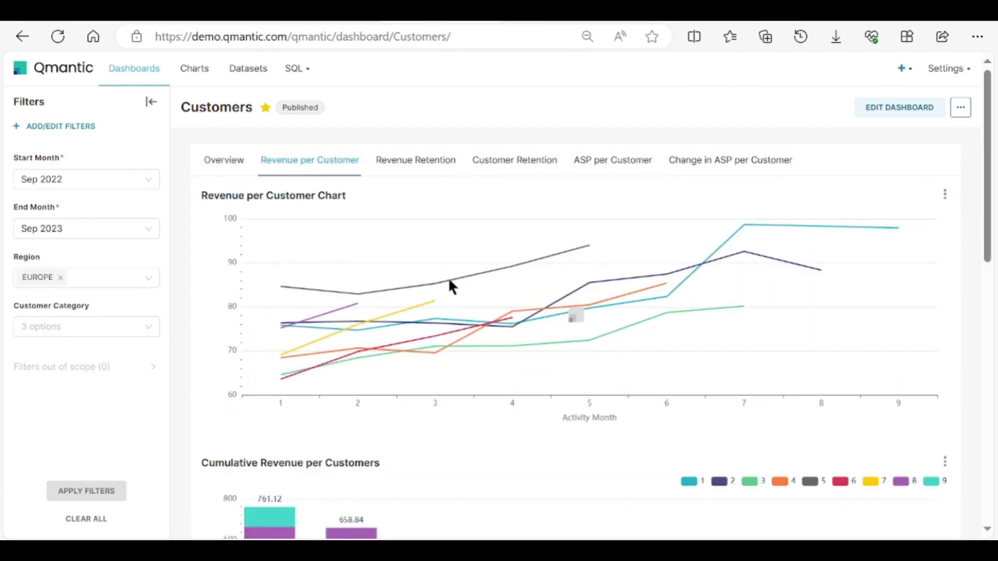
scroll(450, 281, "down", 7)
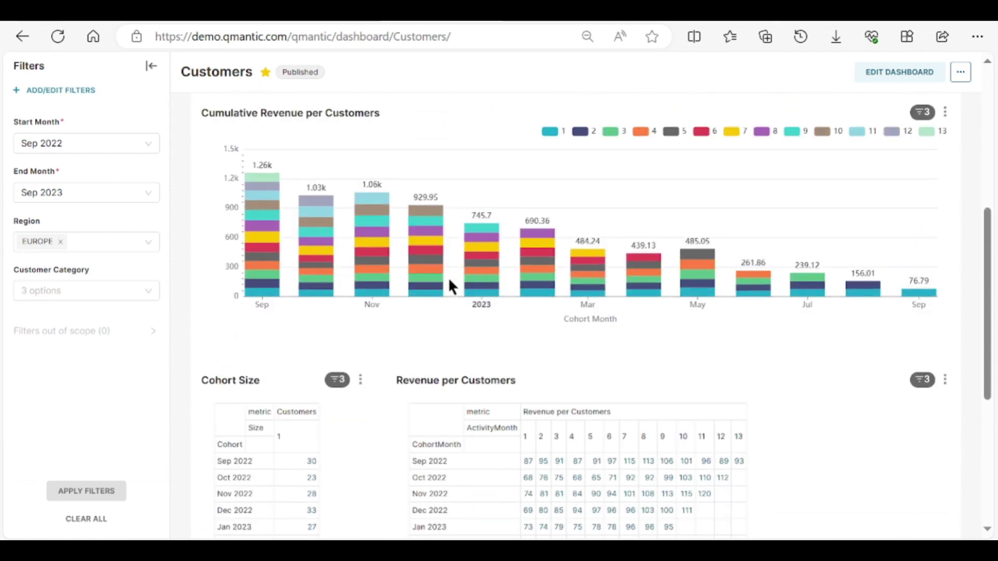
scroll(448, 283, "down", 3)
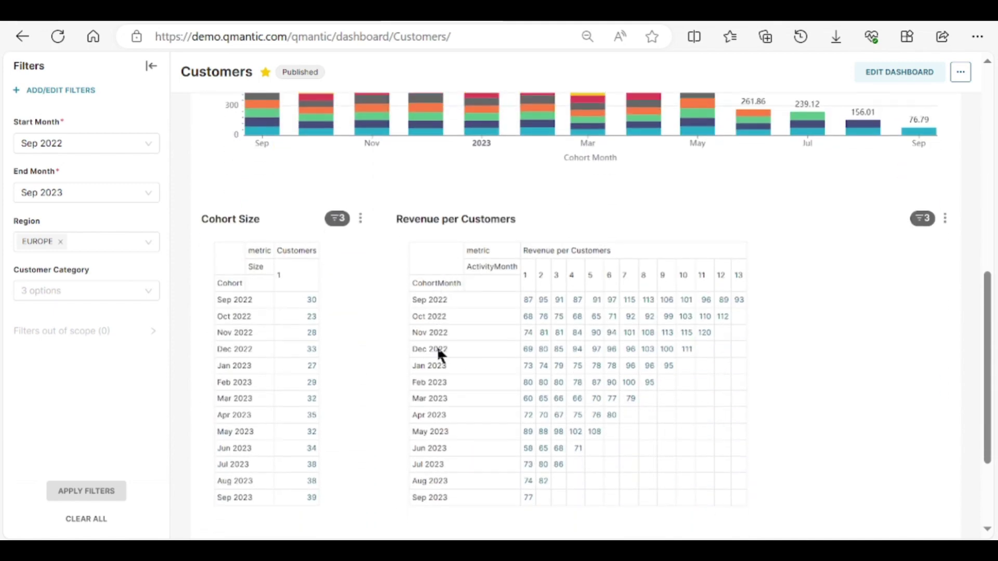
scroll(498, 351, "up", 5)
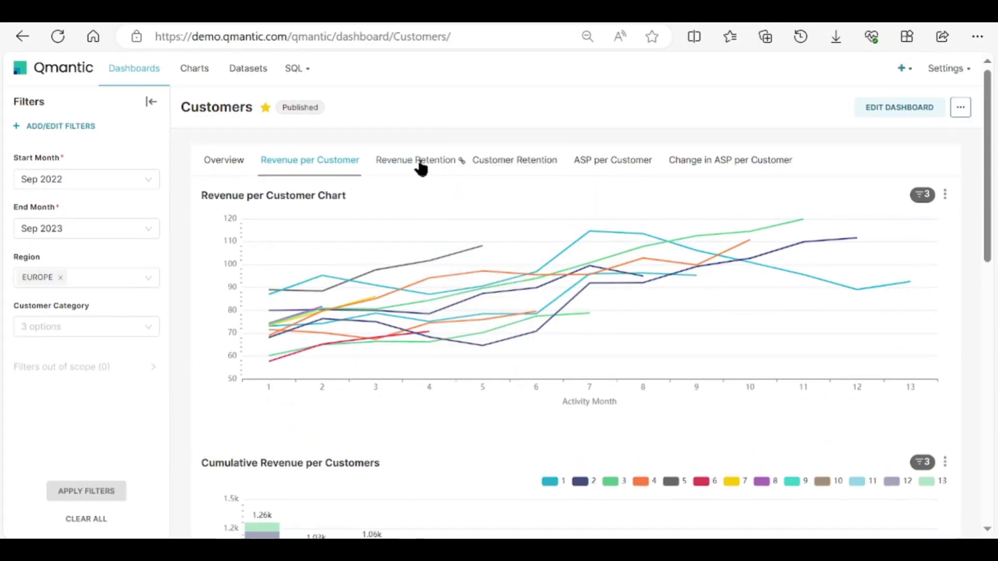
Review the Revenue Retention chart and cohort table for the Europe customers.
left_click(419, 163)
scroll(715, 263, "down", 5)
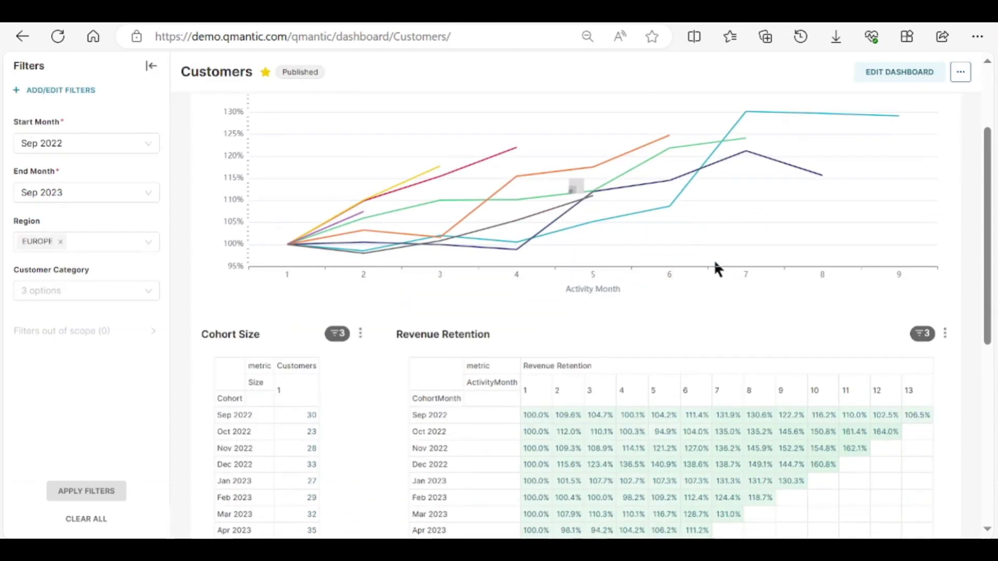
scroll(715, 263, "up", 4)
scroll(714, 260, "up", 2)
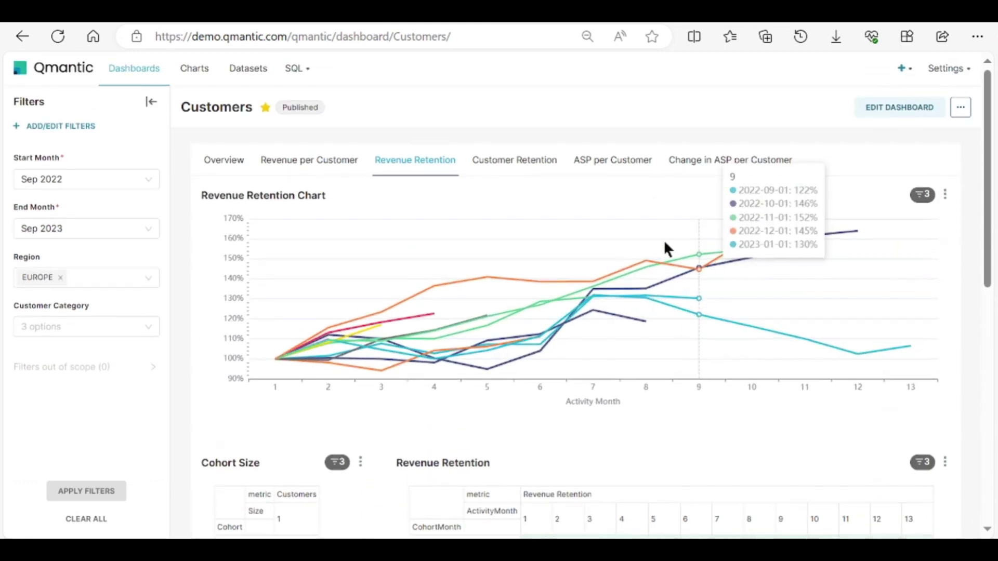
Review the Customer Retention chart and cohort table for Europe, and open the ASP per Customer view.
left_click(511, 161)
scroll(746, 237, "down", 5)
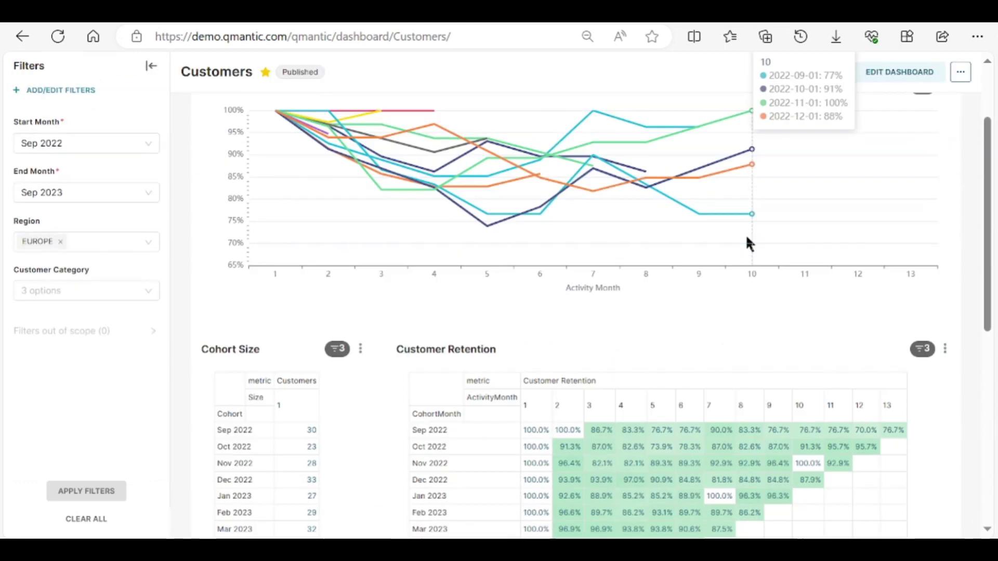
scroll(746, 238, "up", 5)
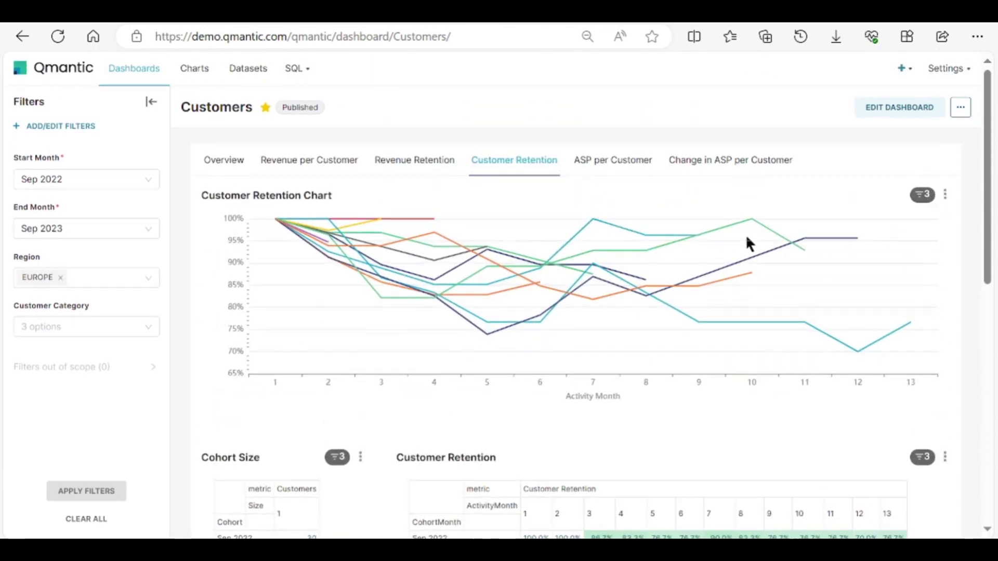
left_click(613, 162)
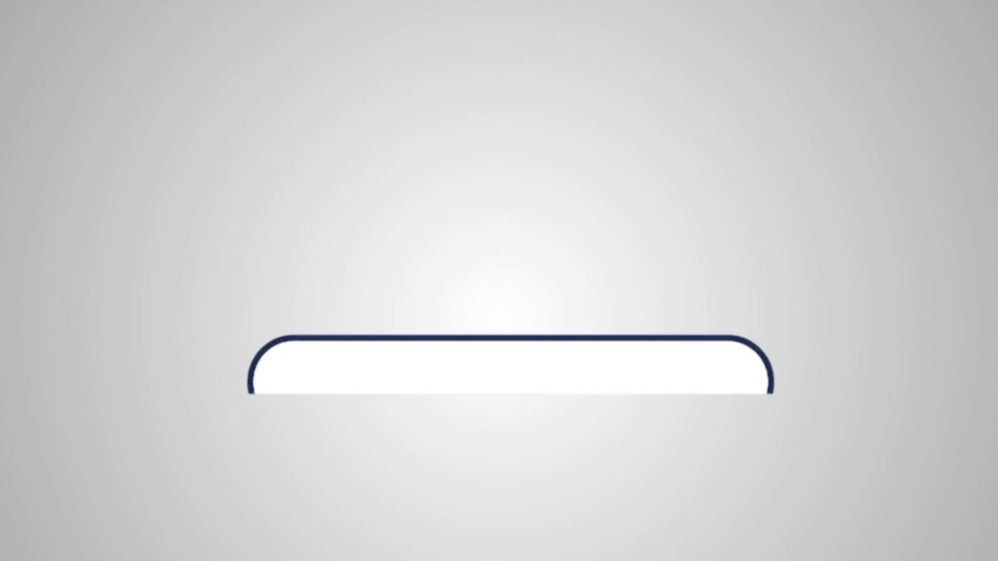